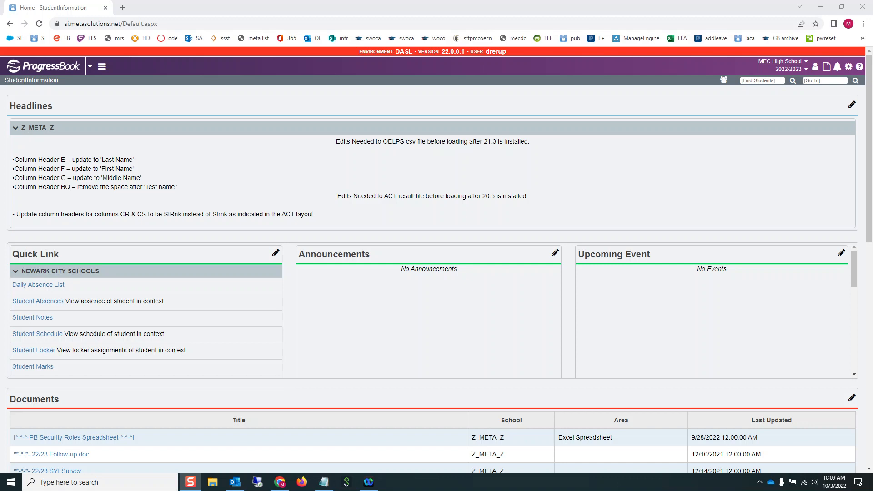
- Search the Go To box for 'discipline' to list every discipline-related screen
left_click(828, 80)
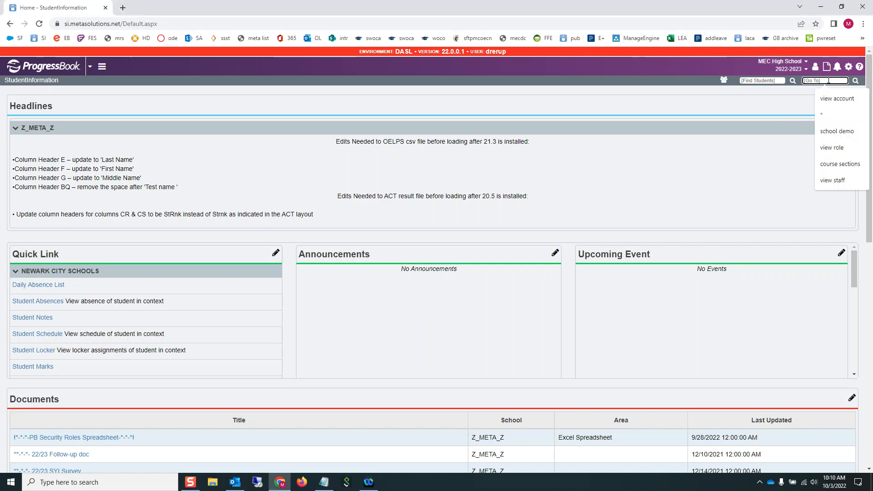
type("di")
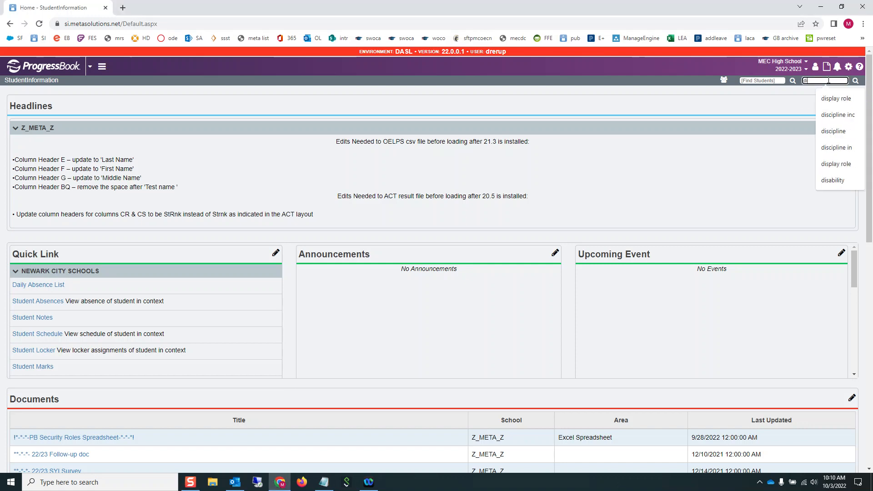
type("sc")
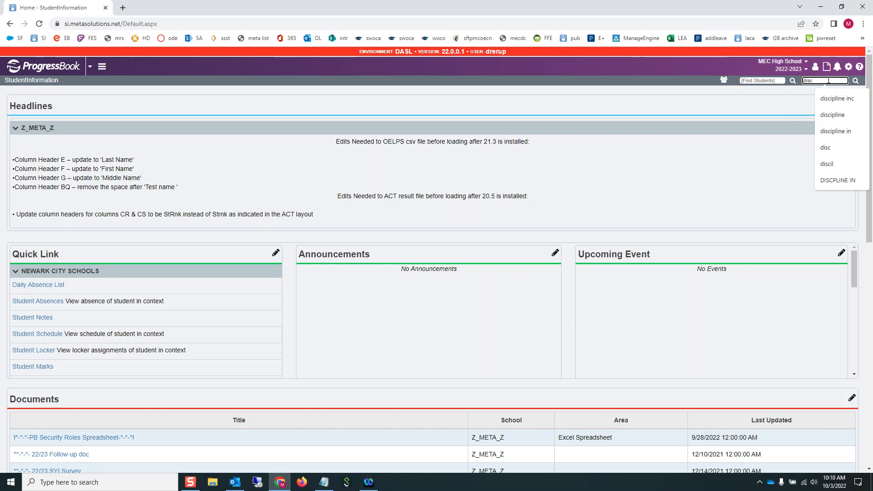
type("ipline")
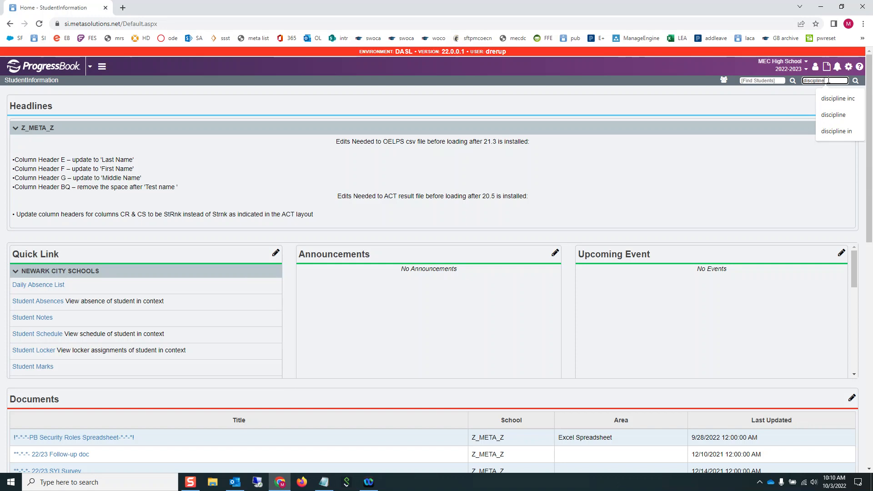
key("Return")
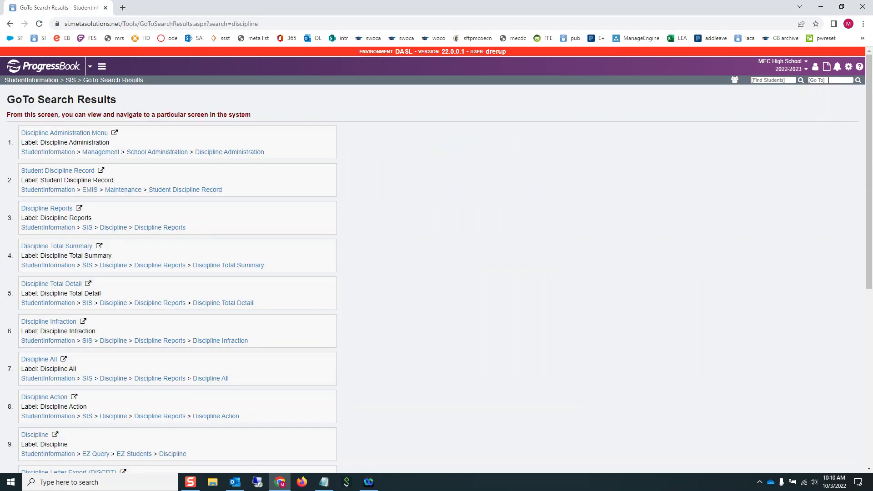
- Open Discipline Administration > Discipline Code Types and load the Infraction Type Code list
left_click(239, 153)
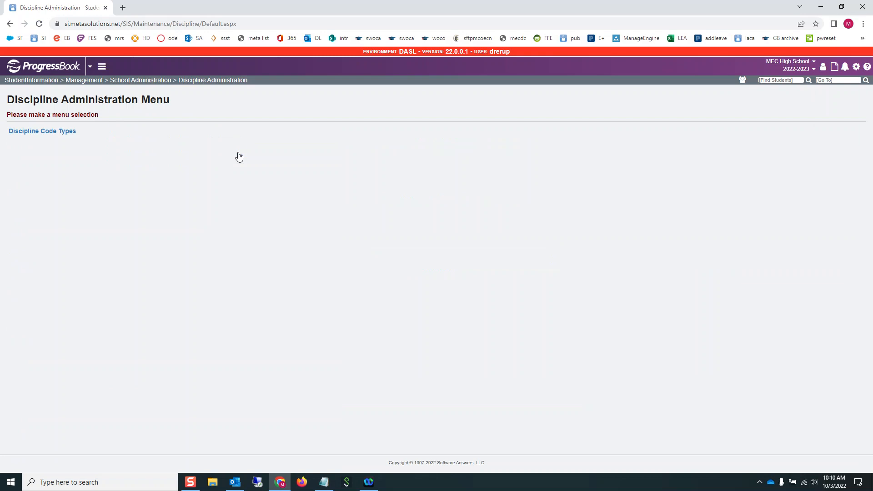
left_click(50, 132)
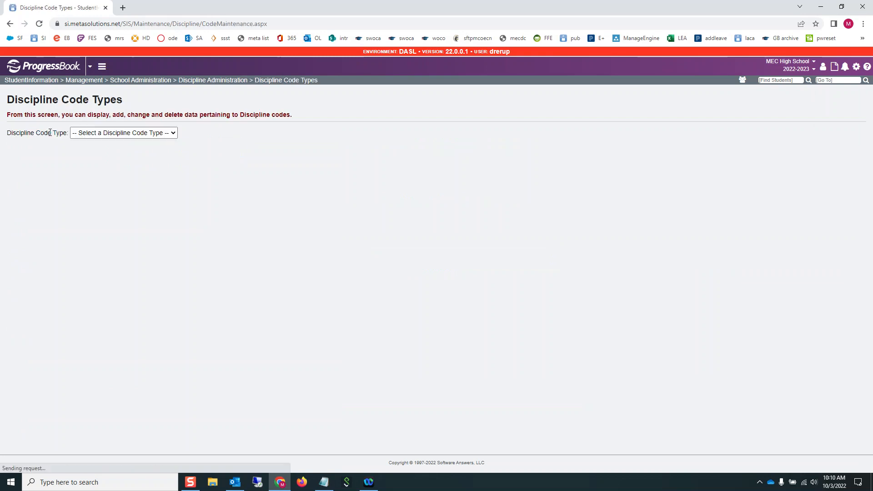
left_click(145, 135)
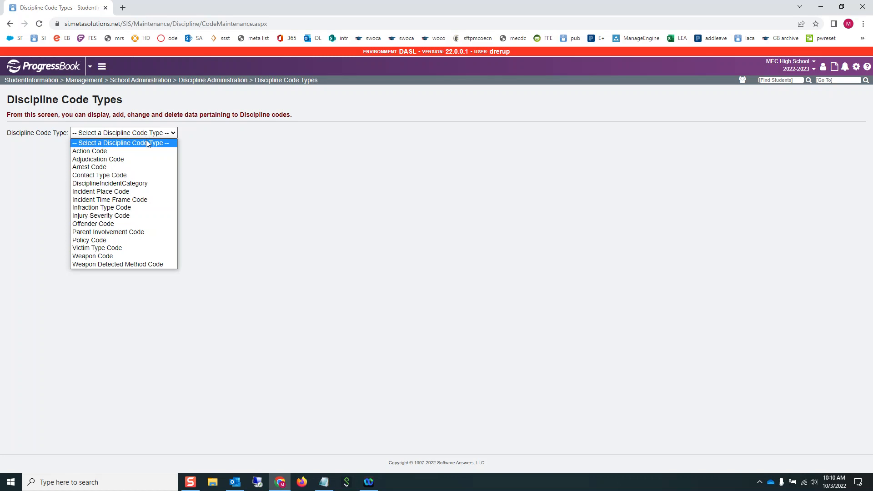
left_click(117, 207)
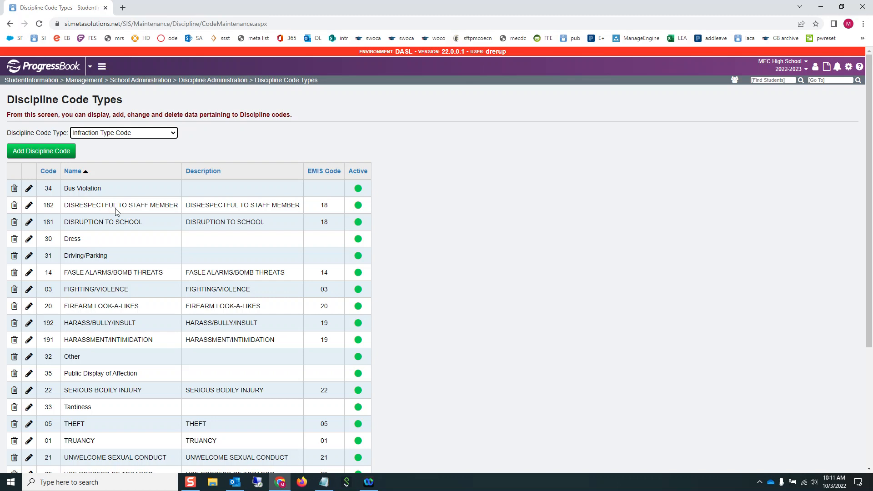
- Sort the infraction codes by Code and inspect EMIS code 18 for Disruption to School
left_click(55, 176)
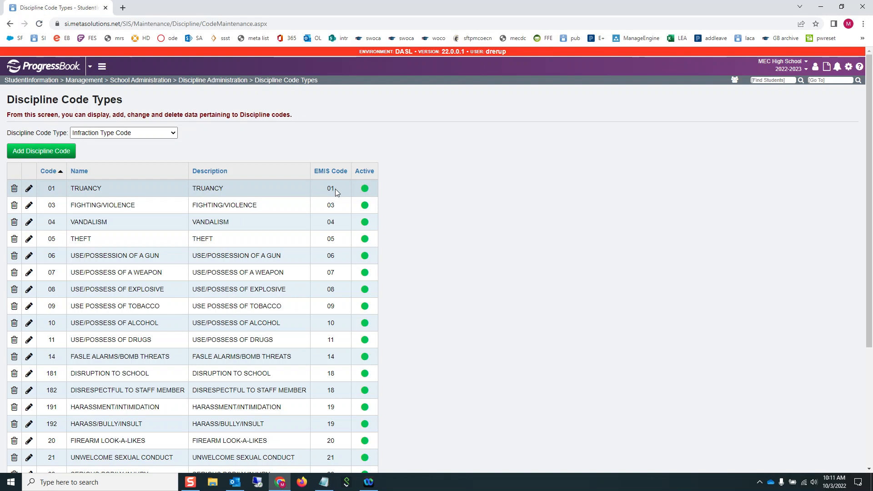
scroll(251, 203, "down", 2)
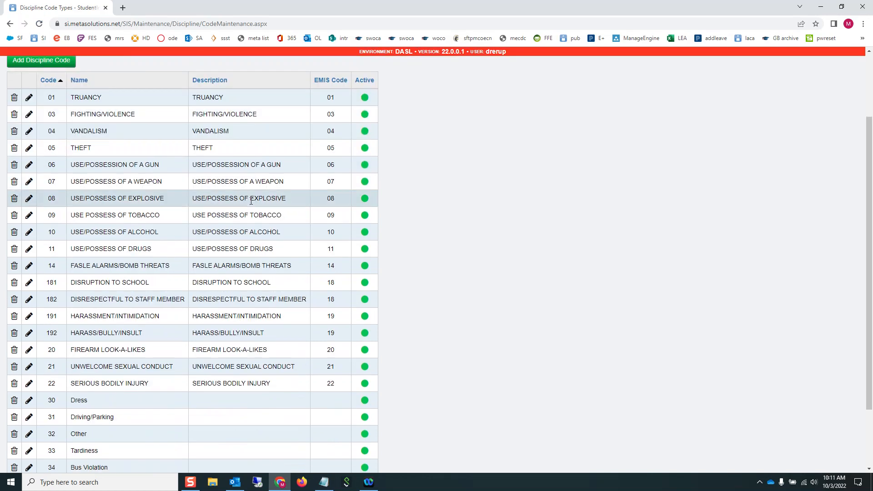
scroll(250, 202, "up", 1)
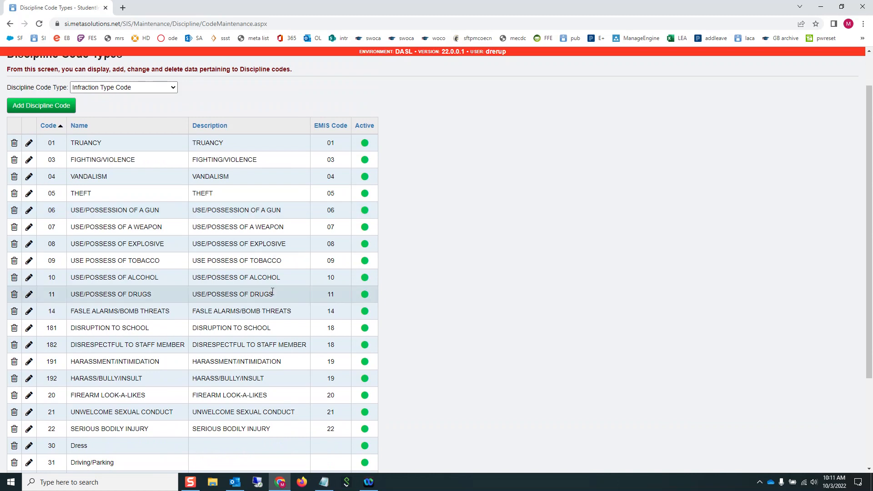
double_click(335, 329)
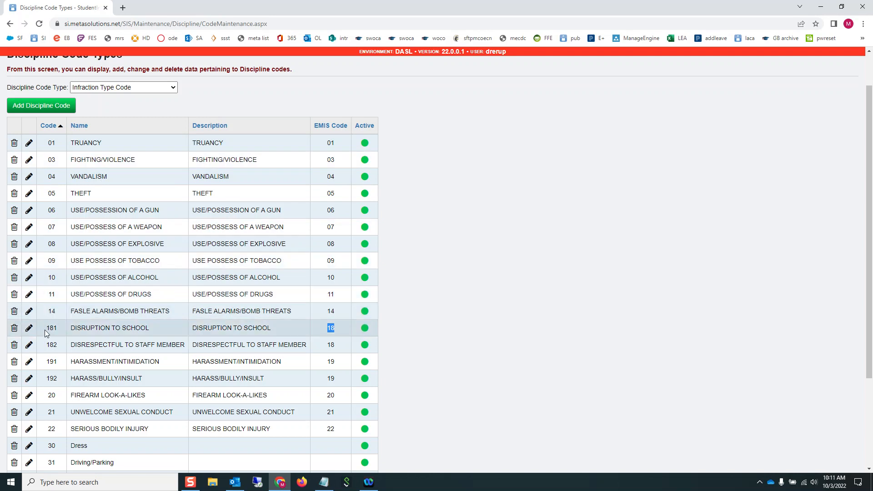
left_click(123, 8)
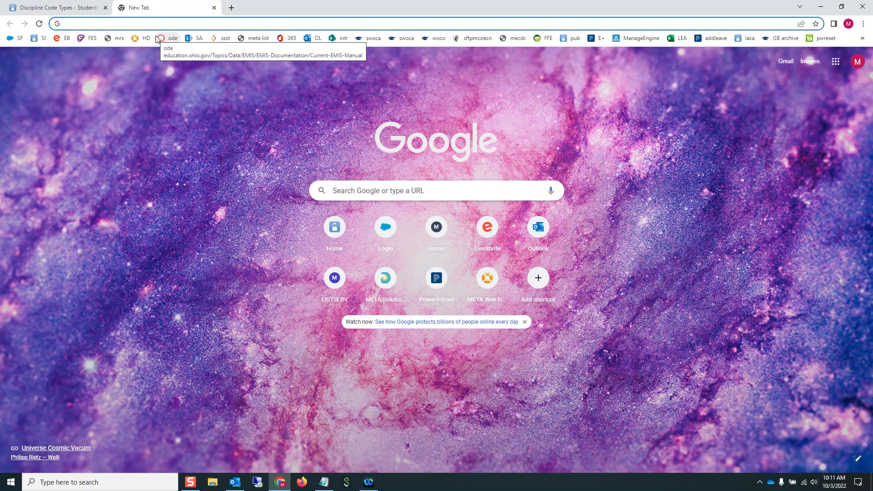
- Search Google for 'ohio department of education' and open the education.ohio.gov home page
type("ohio depar")
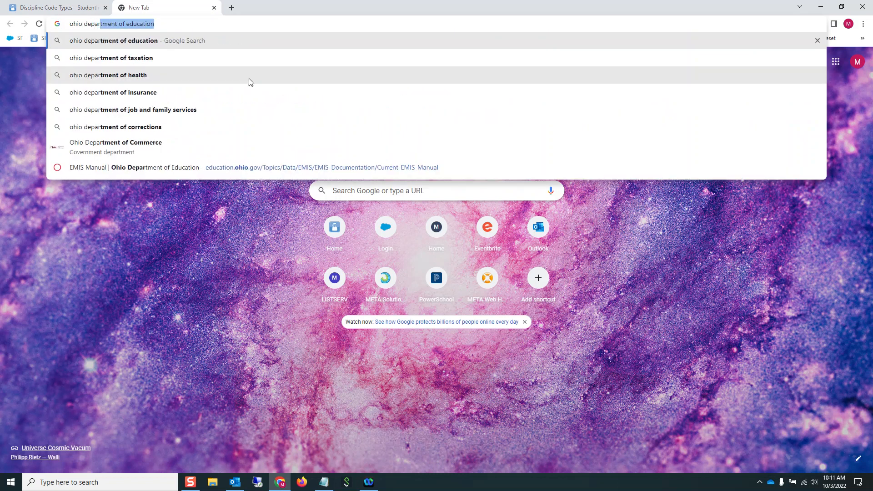
left_click(147, 42)
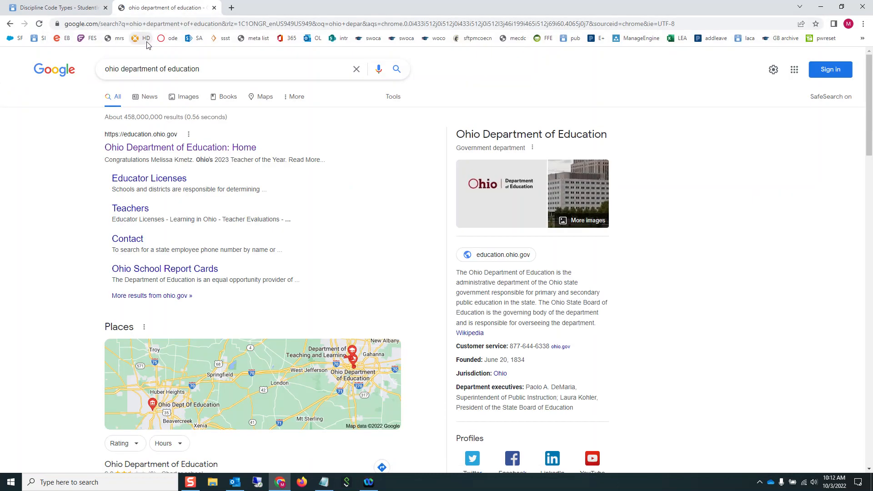
left_click(161, 147)
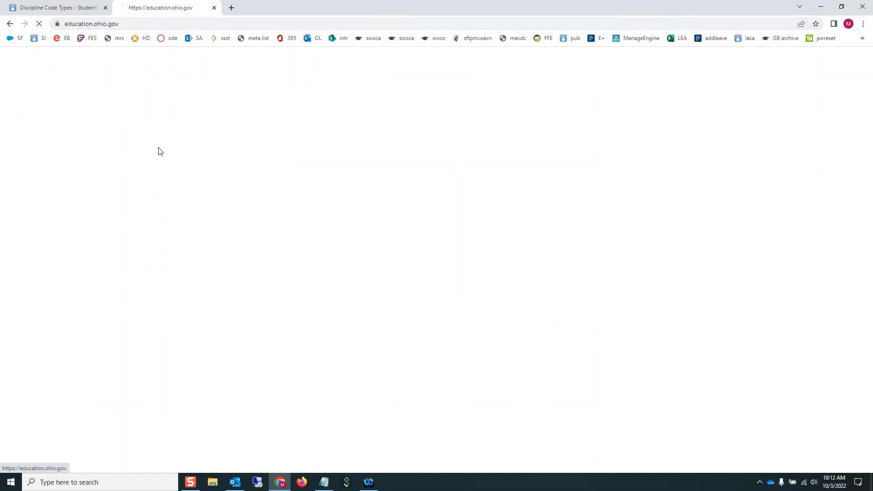
left_click(554, 94)
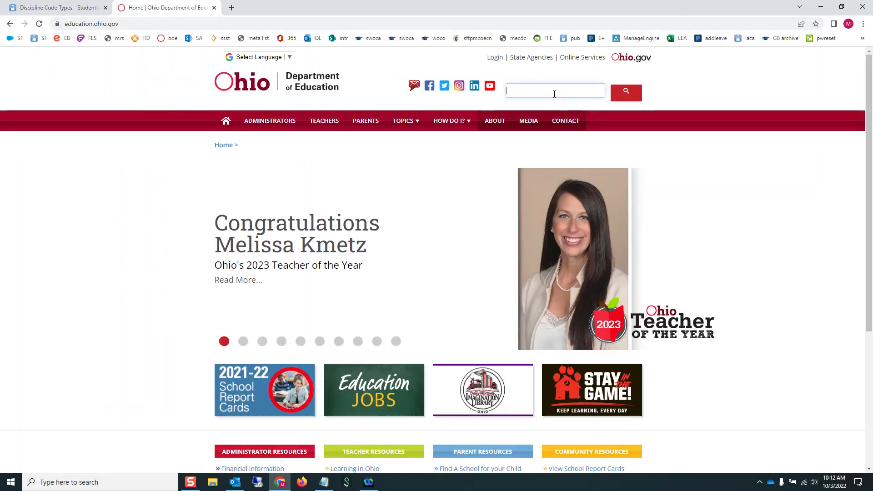
- Search the site for 'emis manual' and open the Current EMIS Manual's Student Records section
type("emis")
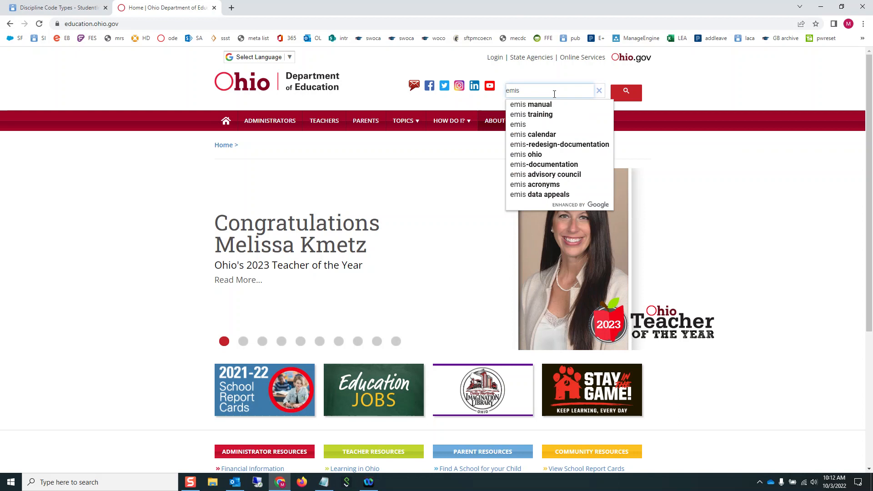
type(" manual")
key("Return")
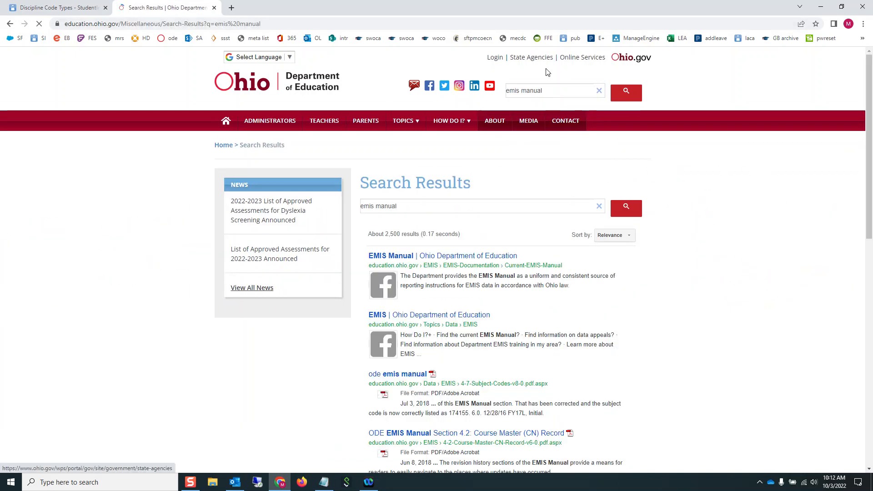
left_click(393, 258)
scroll(516, 309, "down", 5)
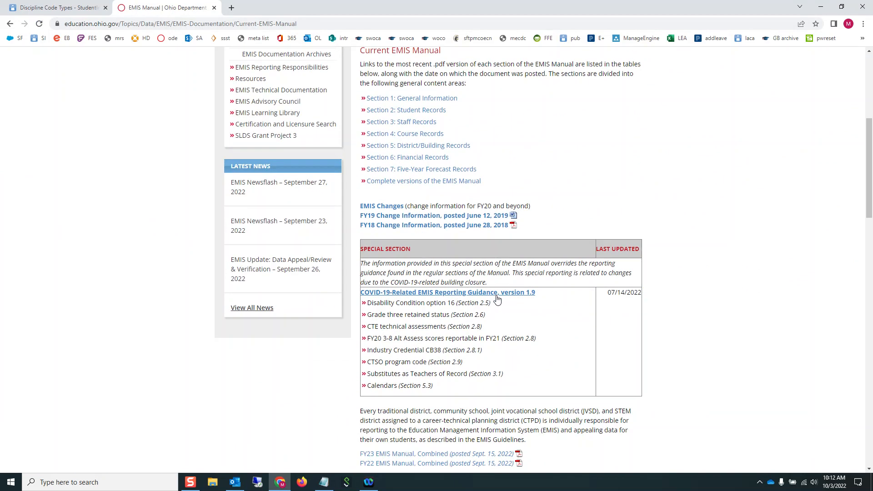
scroll(497, 300, "down", 8)
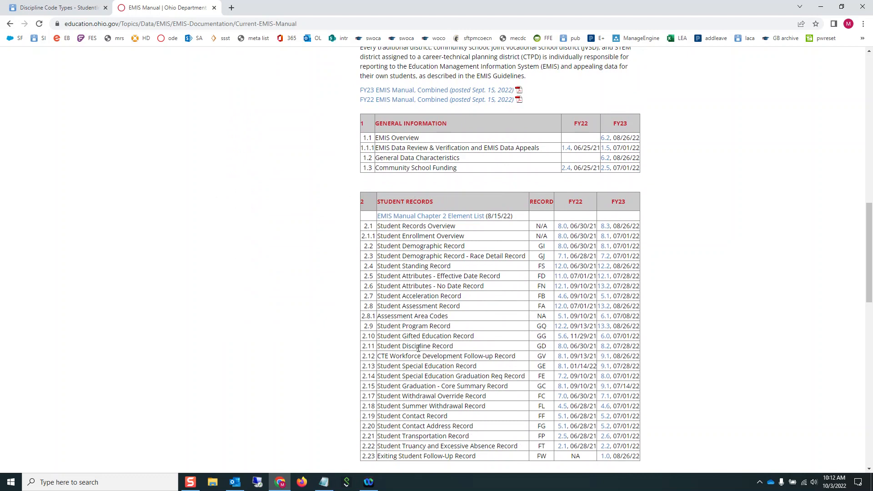
- Open the FY23 Student Discipline (GD) Record PDF and read through reason codes 11–22
left_click(608, 346)
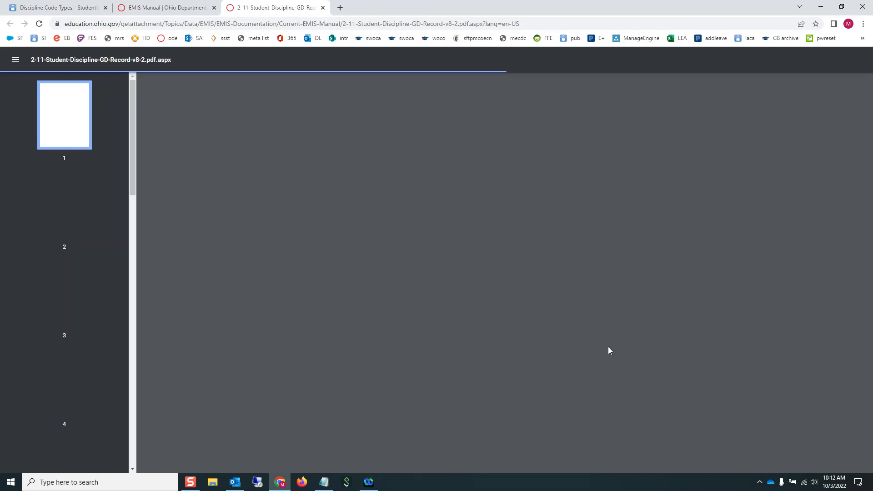
scroll(550, 297, "down", 7)
scroll(550, 297, "down", 14)
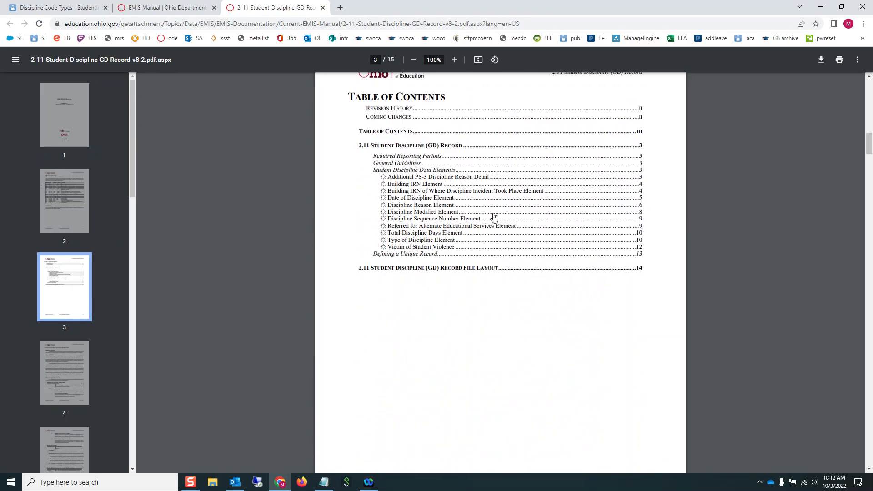
scroll(481, 210, "down", 16)
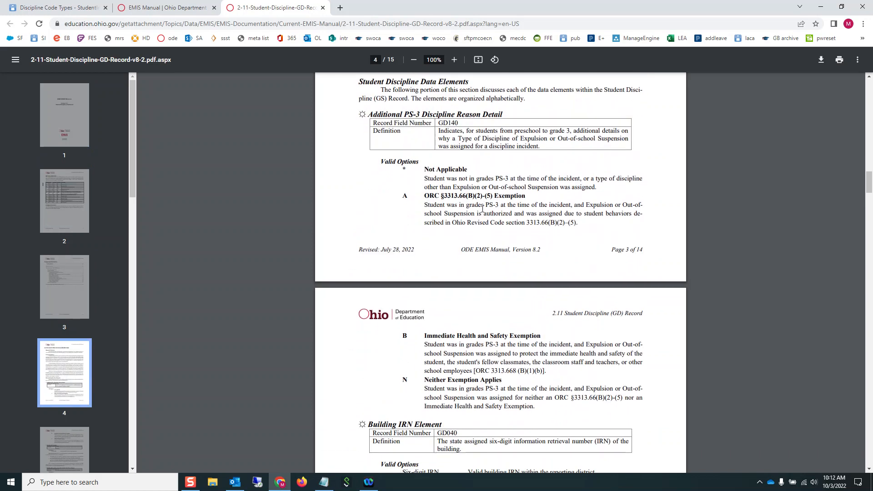
scroll(482, 209, "down", 20)
scroll(484, 208, "down", 12)
scroll(468, 185, "up", 6)
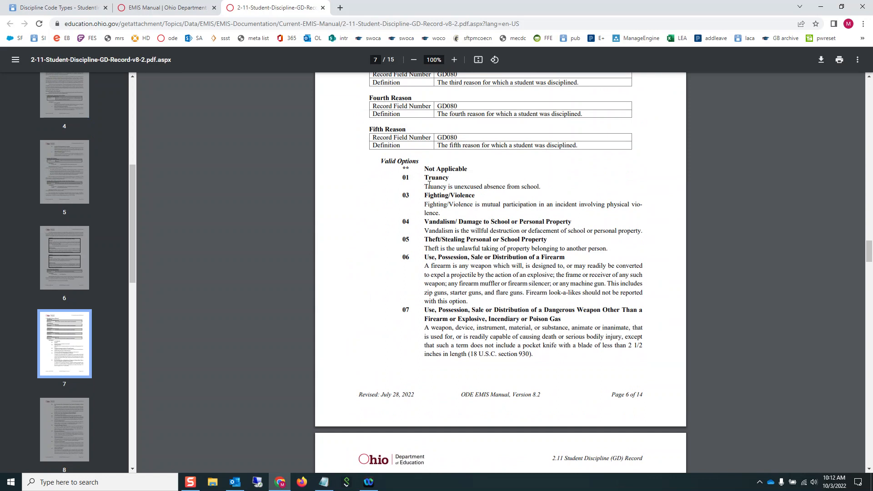
scroll(463, 237, "down", 10)
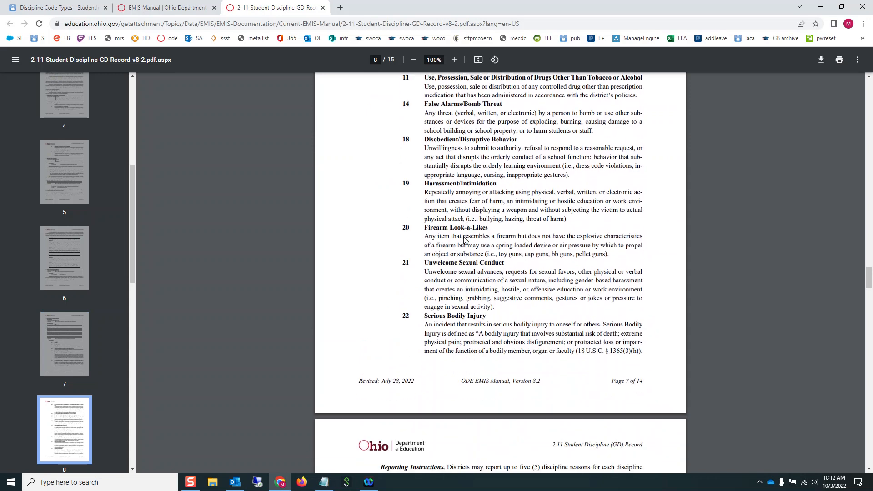
scroll(465, 240, "down", 4)
scroll(464, 240, "up", 4)
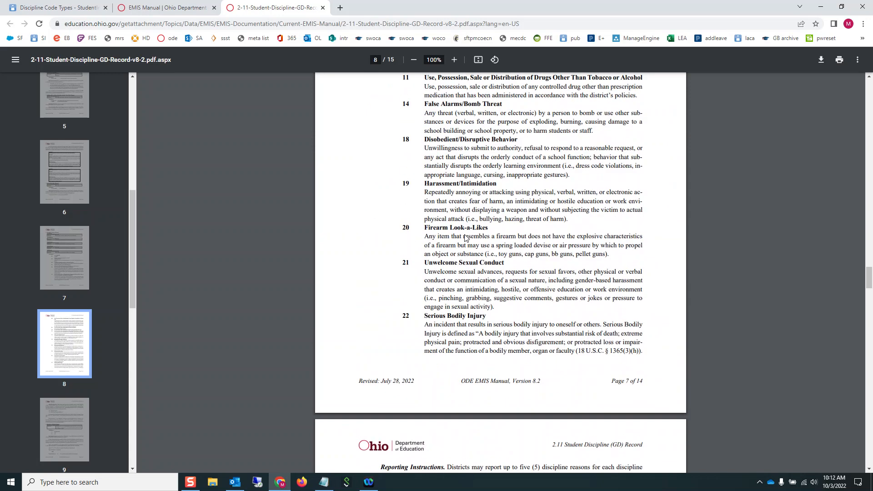
- Back on Discipline Code Types, review the Infraction Type Code list, noting local codes 30–35 lack EMIS codes
left_click(54, 8)
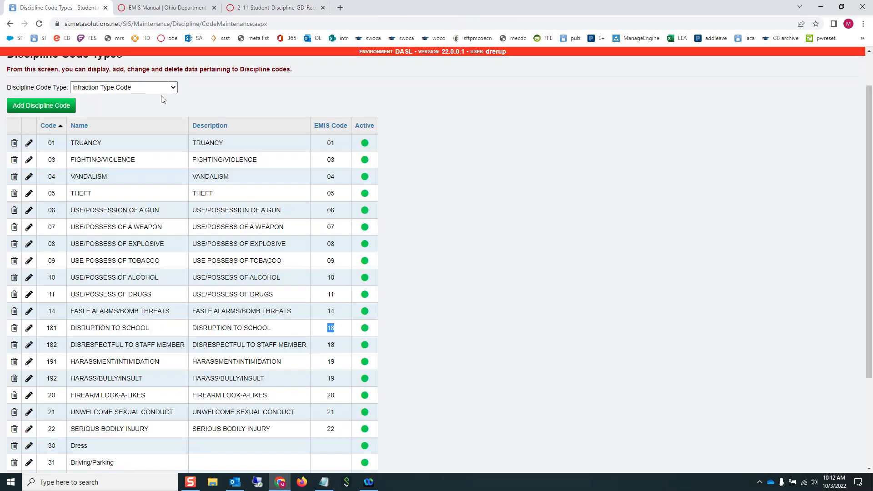
scroll(200, 195, "down", 3)
scroll(193, 230, "up", 2)
scroll(192, 230, "down", 2)
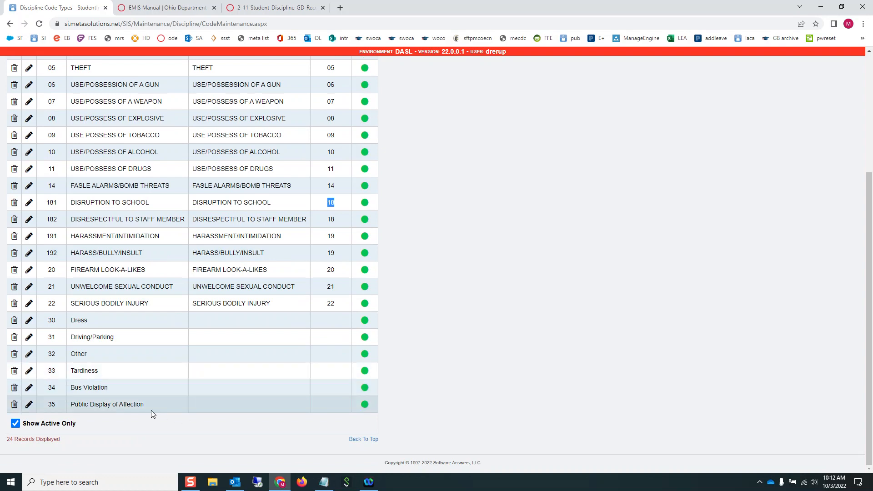
scroll(277, 260, "up", 2)
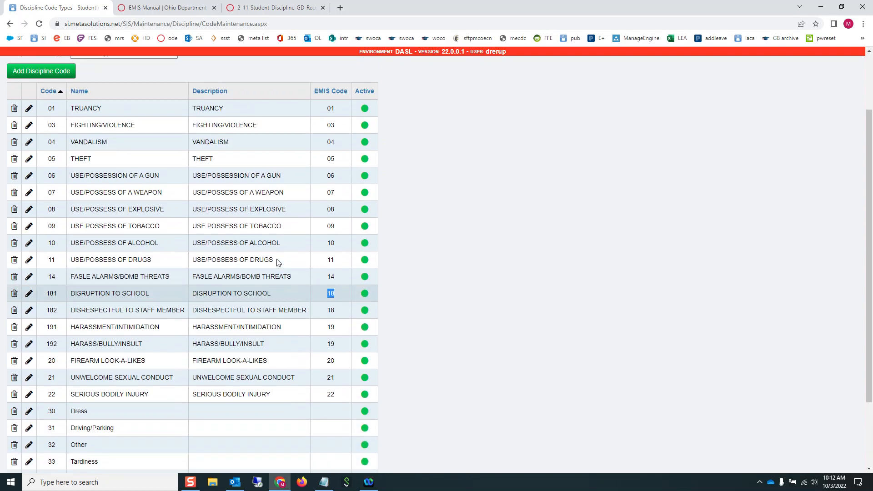
scroll(277, 260, "up", 2)
scroll(282, 273, "down", 4)
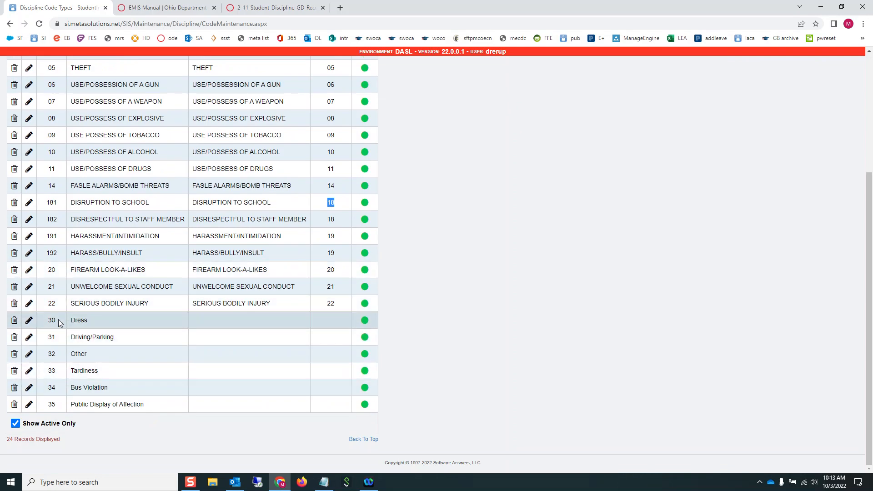
scroll(59, 323, "up", 4)
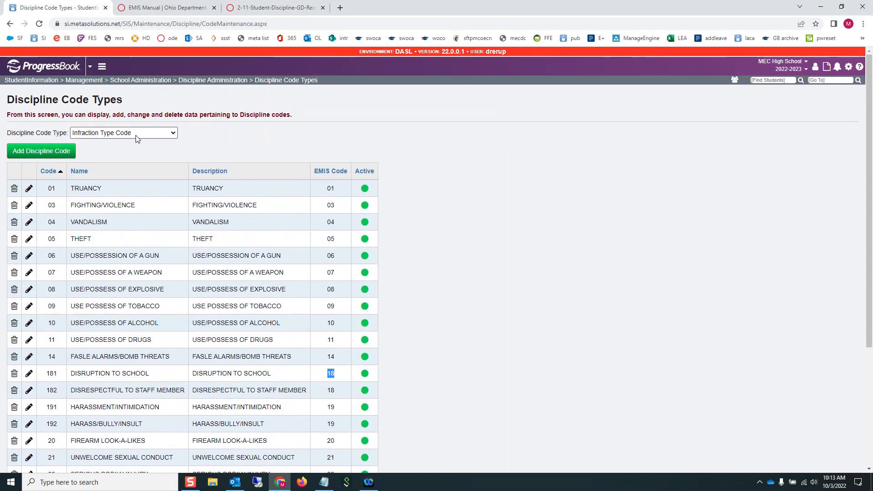
- Switch the code type to Action Code and sort it by code number
left_click(137, 134)
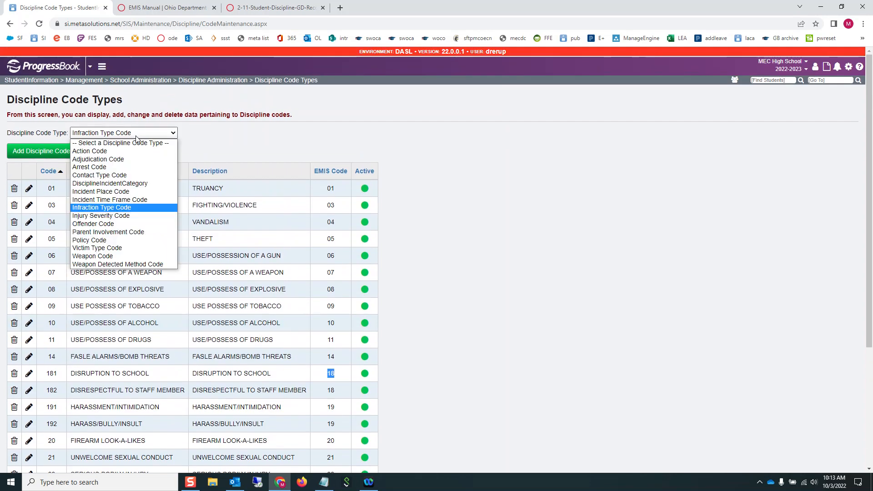
left_click(113, 152)
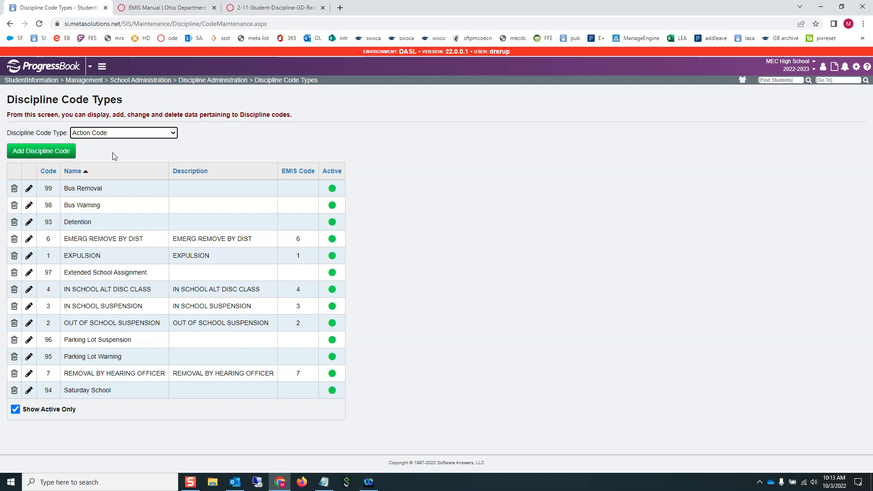
left_click(48, 171)
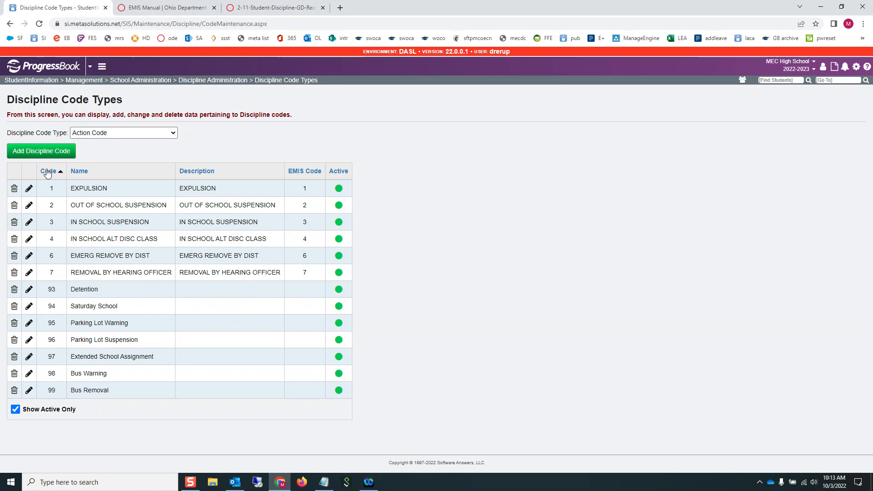
- In the EMIS manual PDF, find Type of Discipline options 1 Expulsion through 7 Removal by a Hearing Officer
left_click(268, 8)
scroll(540, 265, "down", 15)
scroll(546, 280, "down", 13)
scroll(545, 279, "up", 6)
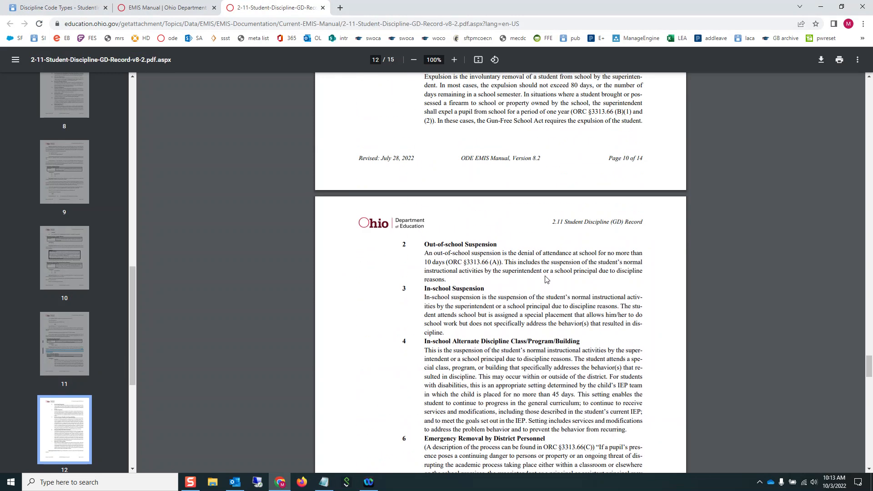
scroll(546, 279, "up", 2)
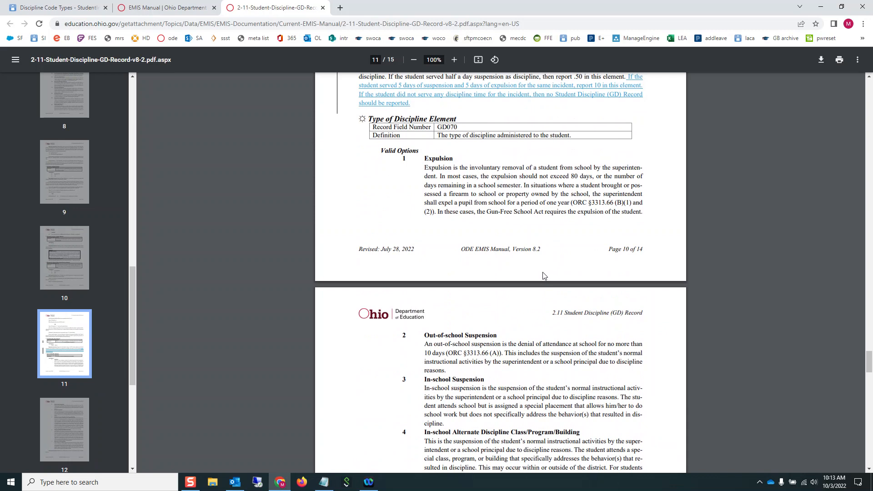
scroll(544, 276, "down", 5)
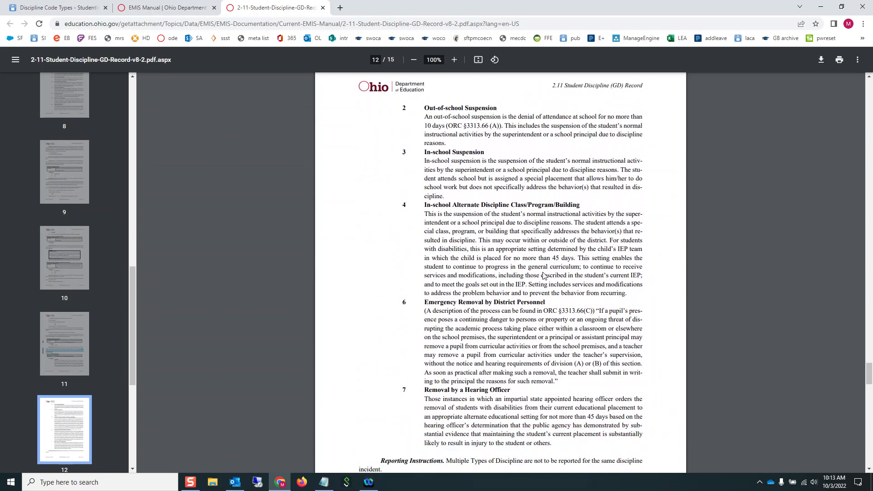
scroll(544, 276, "up", 5)
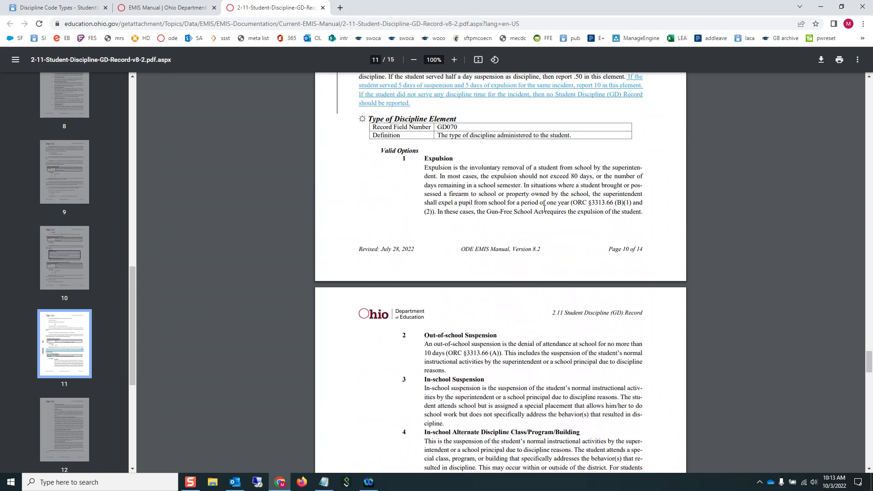
scroll(487, 274, "down", 4)
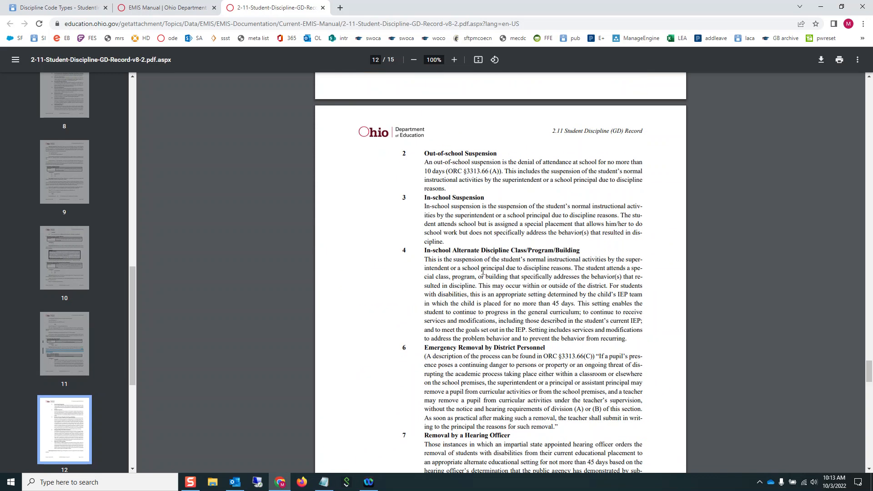
scroll(521, 414, "down", 2)
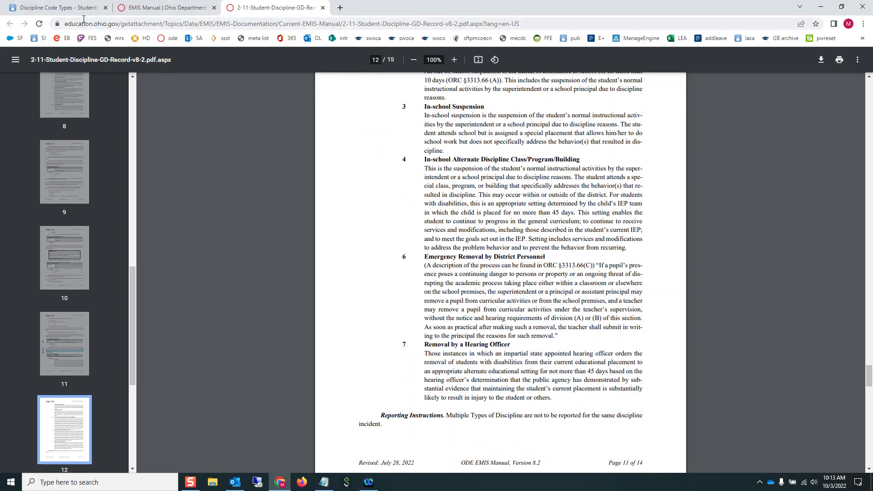
- Return to Discipline Code Types and switch the code type to Victim Type Code
left_click(59, 7)
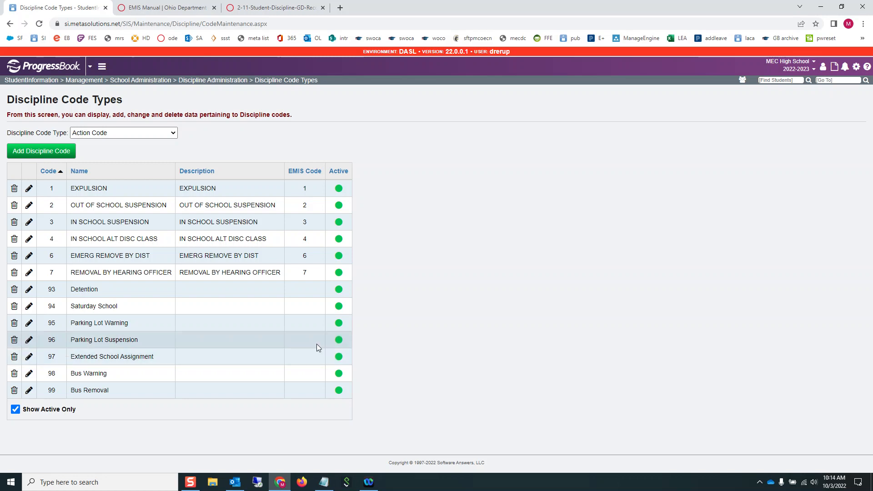
left_click(166, 132)
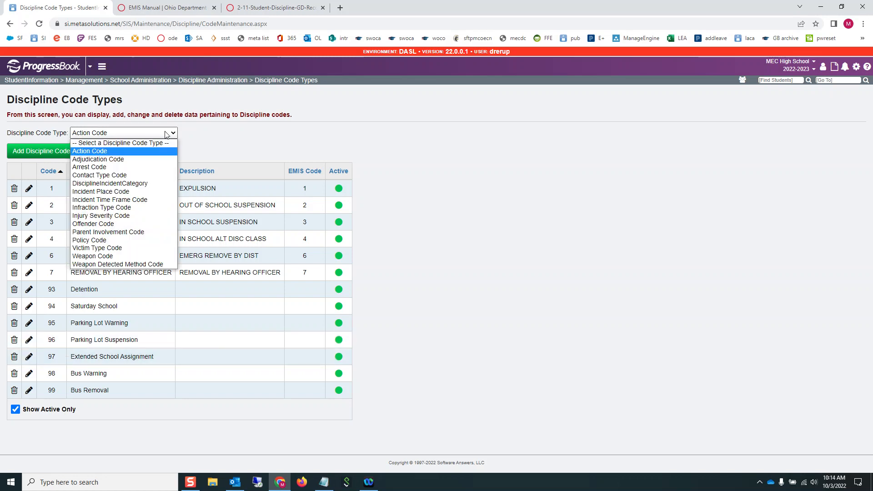
left_click(128, 250)
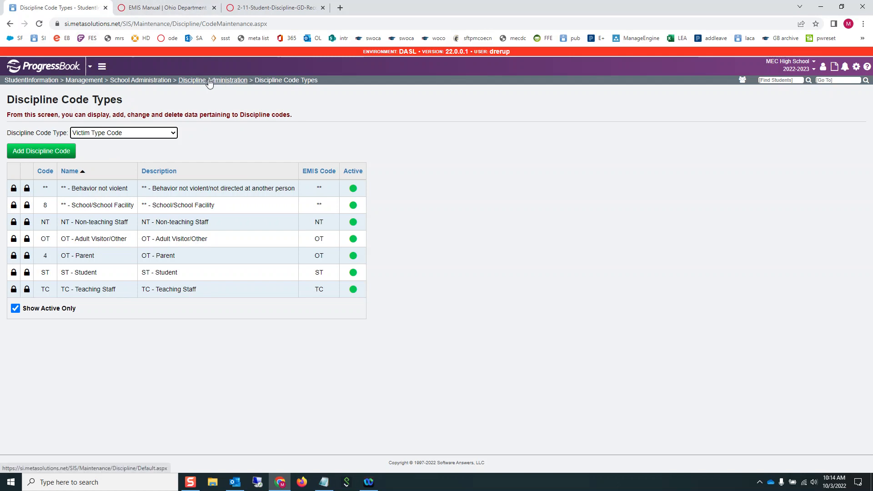
- Review the Arrest Code discipline codes, then switch the code type to Incident Place Code
left_click(150, 134)
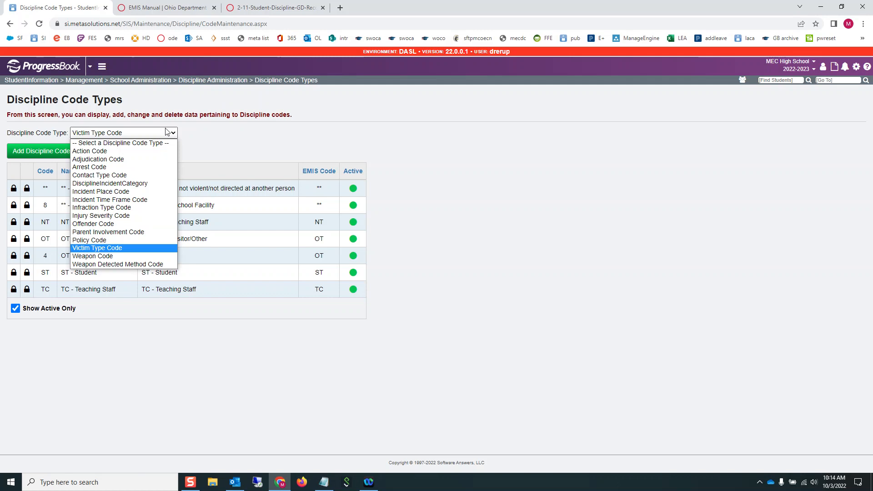
left_click(91, 167)
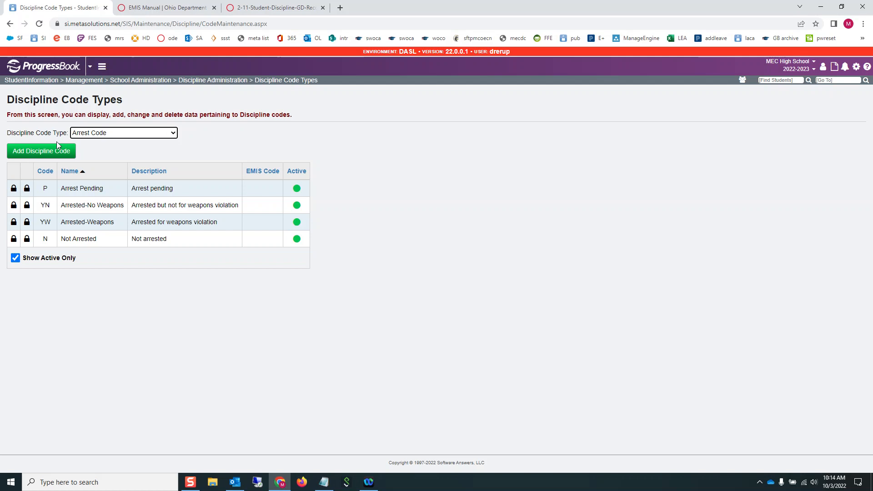
left_click(130, 132)
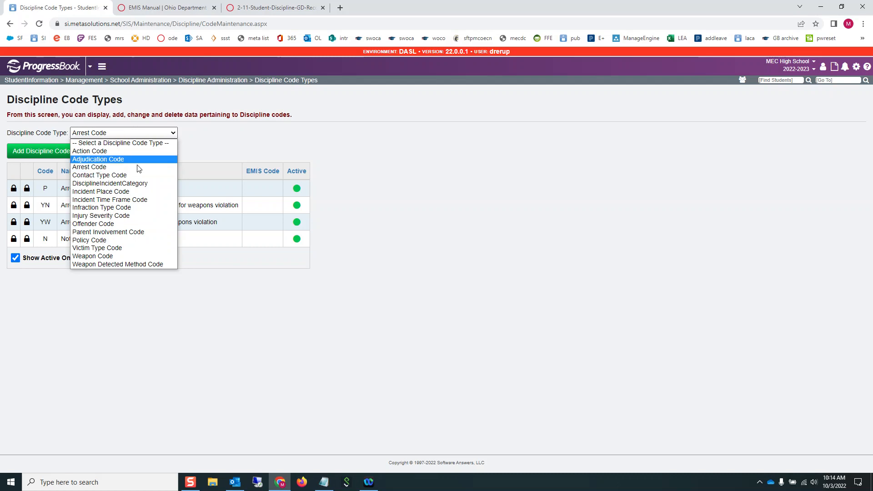
left_click(121, 192)
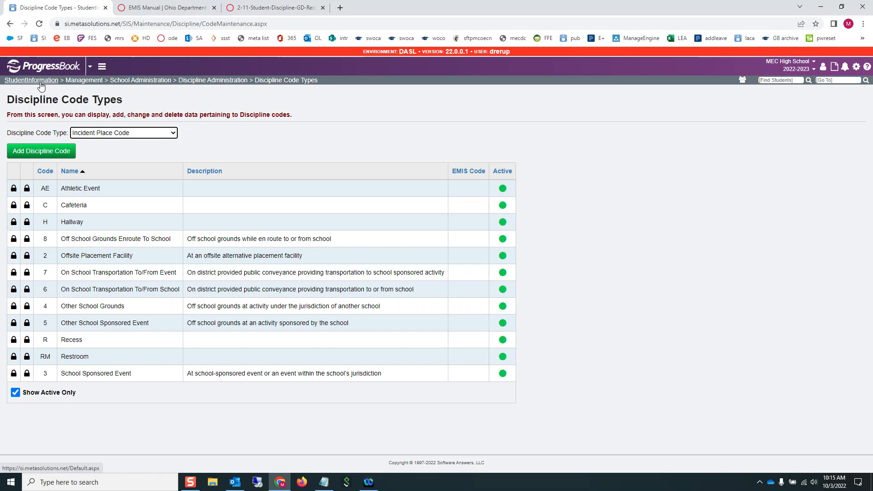
- Search screens for 'discipline' and open Discipline Incidents under SIS > Discipline
left_click(838, 80)
type("discipline")
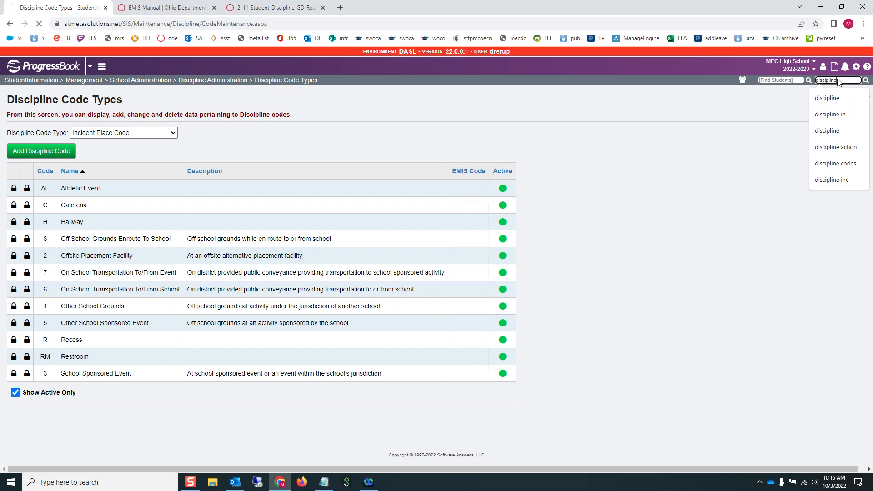
key("Return")
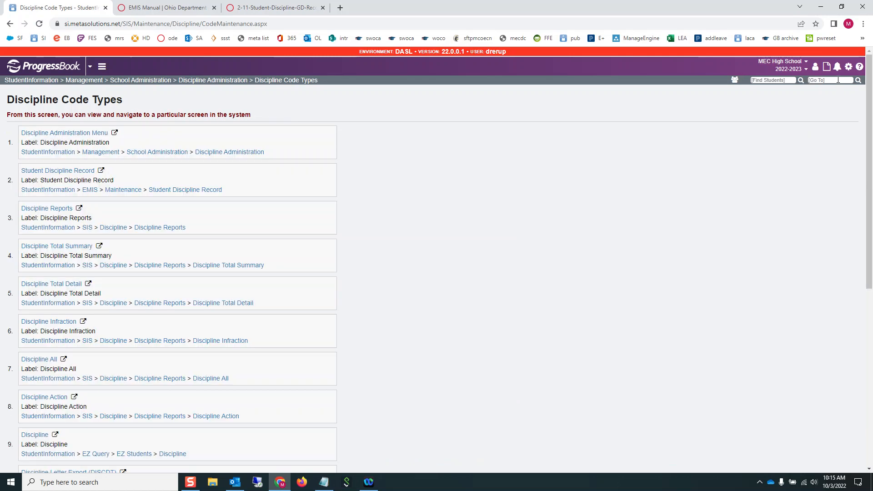
scroll(431, 253, "down", 3)
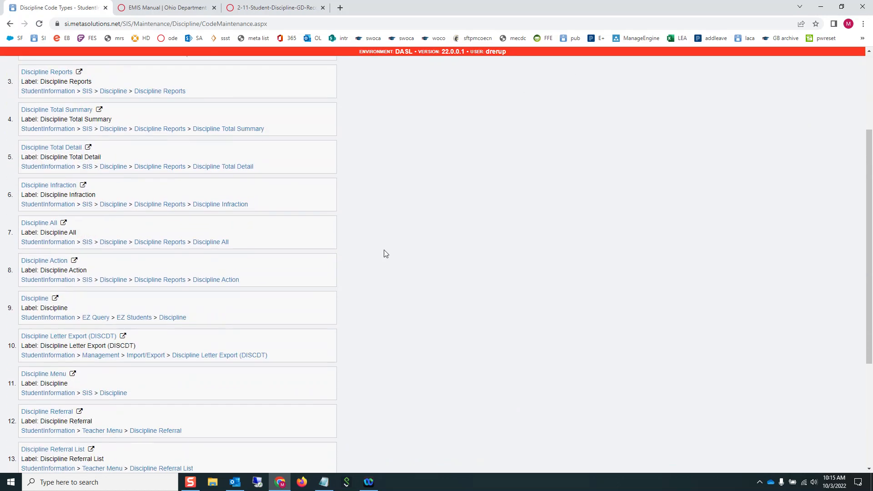
scroll(274, 251, "down", 4)
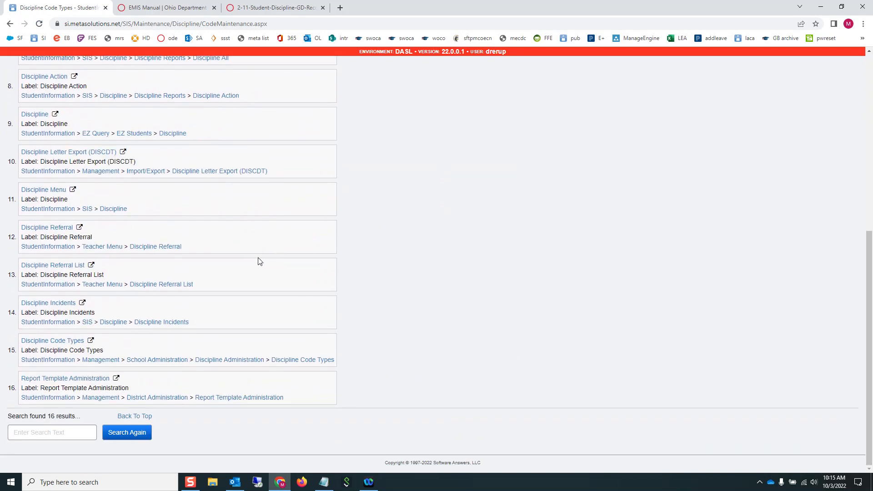
left_click(176, 323)
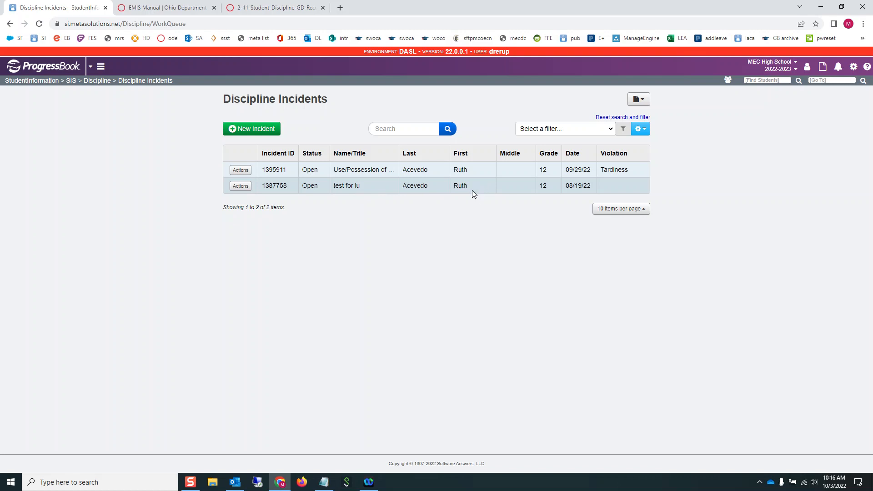
- Open the 'test for lu' incident, remove its student offender, and change the description to CANCEL
left_click(248, 189)
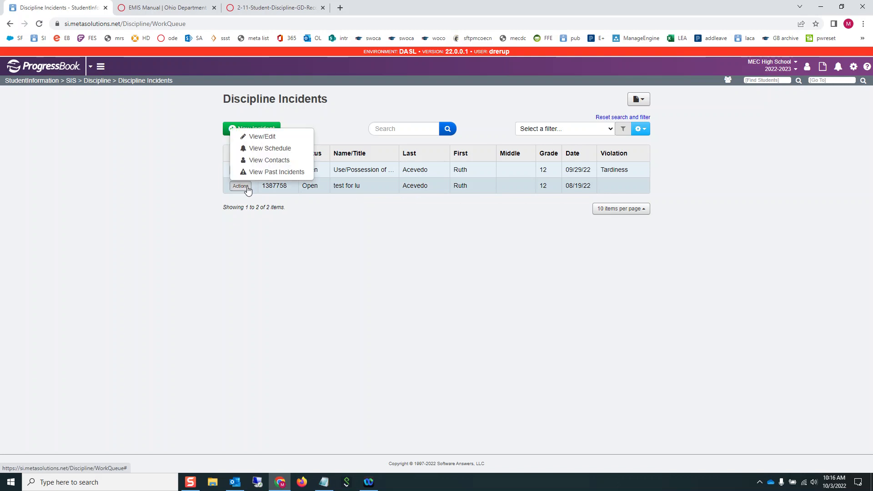
left_click(246, 137)
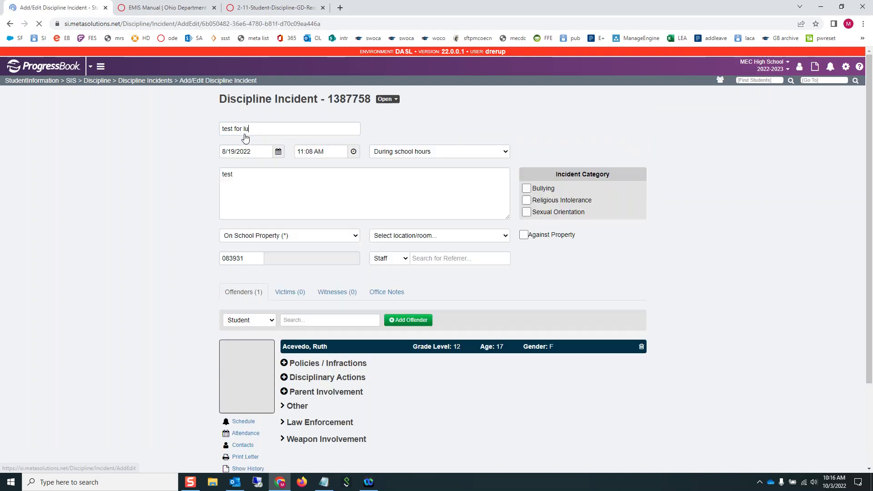
scroll(365, 339, "down", 2)
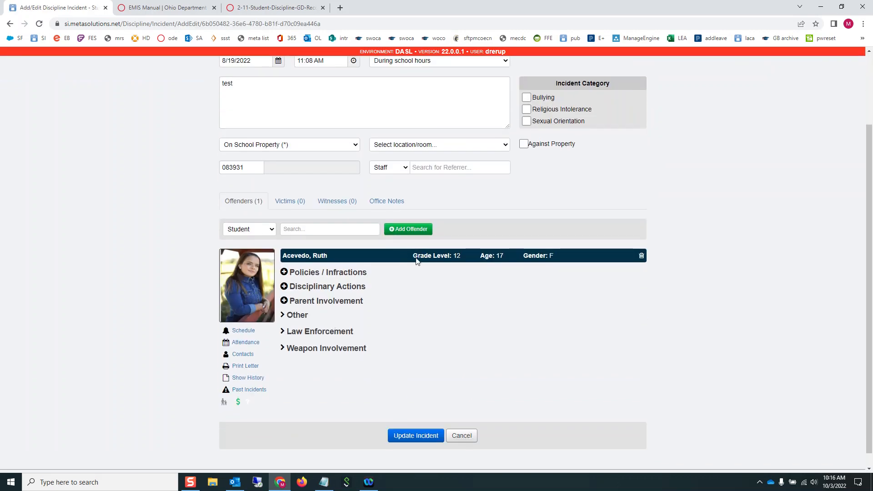
left_click(641, 258)
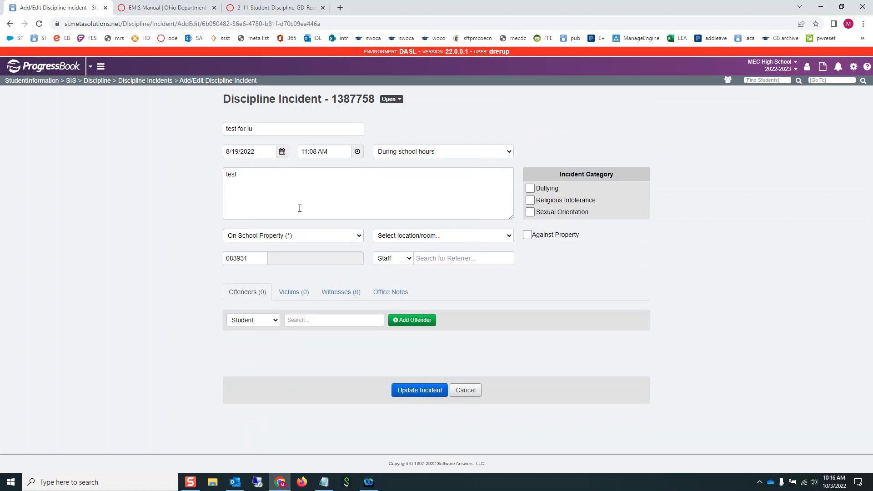
left_click_drag(269, 176, 203, 173)
type("CANCEL")
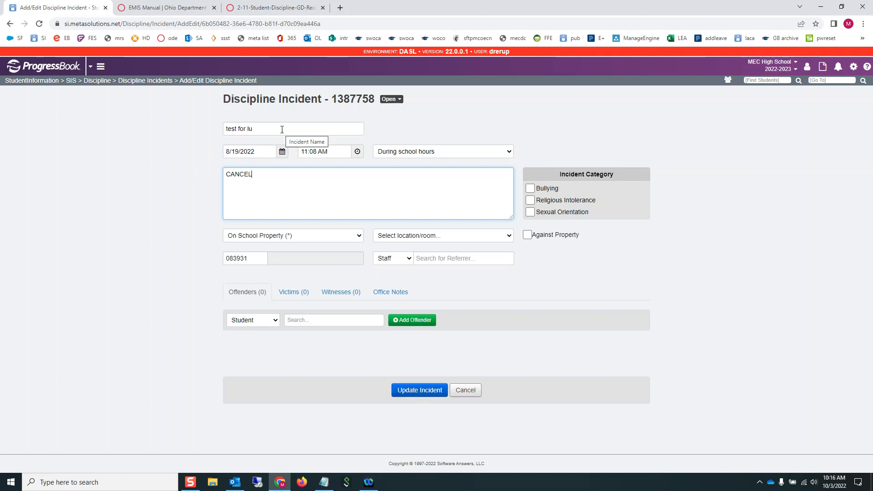
- Set the incident status to Cancelled, save it, and go back to the Discipline Incidents list
left_click(397, 100)
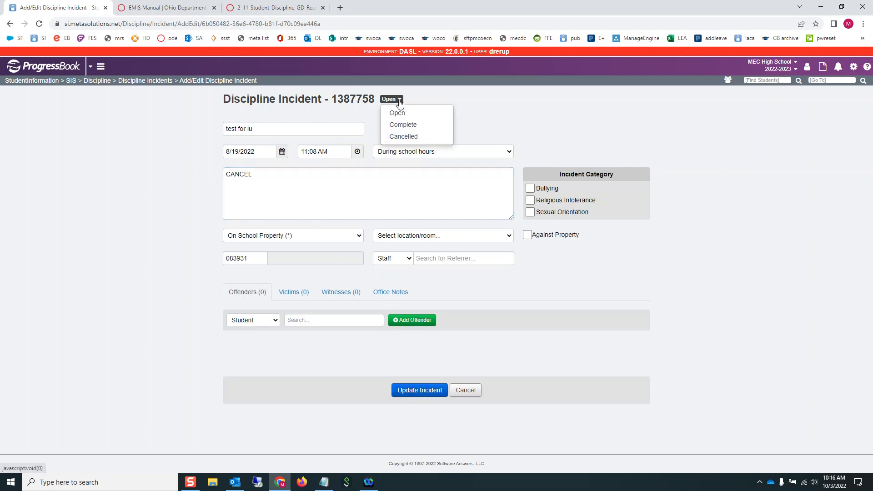
left_click(405, 138)
left_click(427, 390)
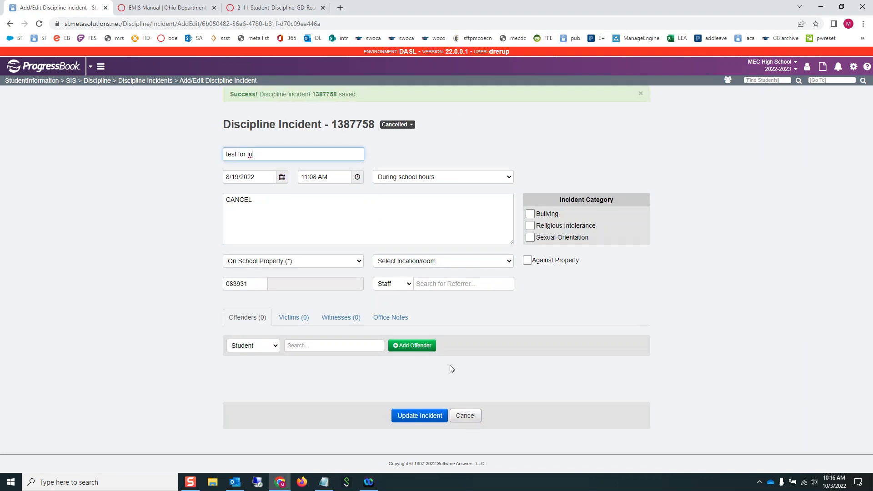
left_click(152, 81)
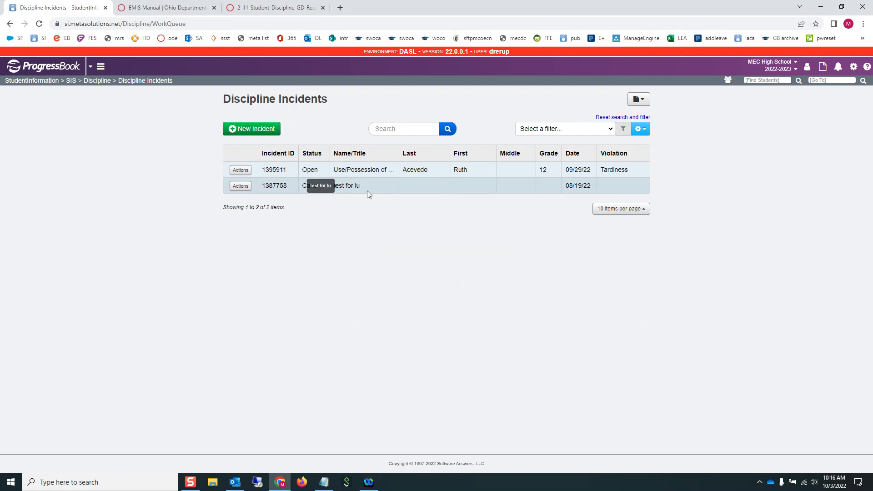
right_click(460, 184)
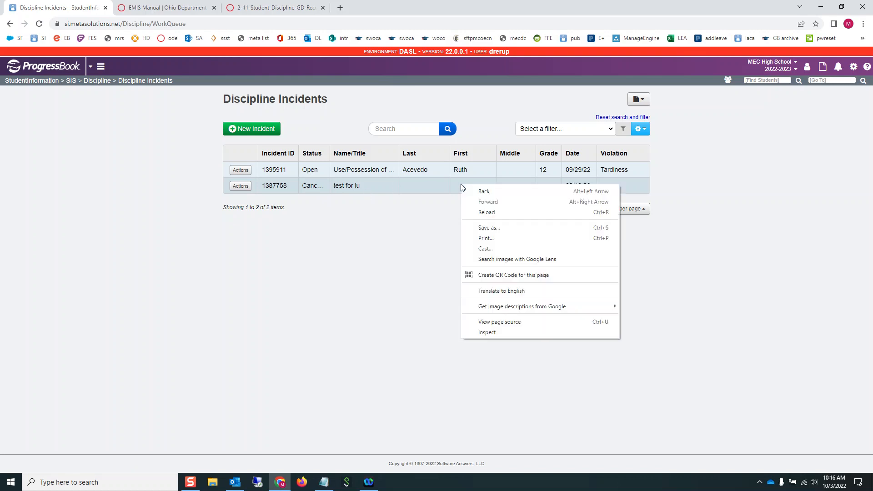
left_click(386, 255)
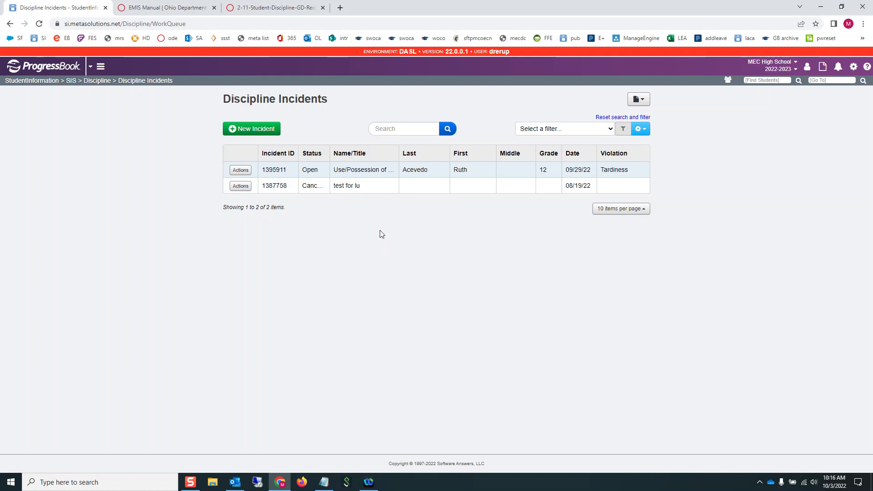
left_click(241, 170)
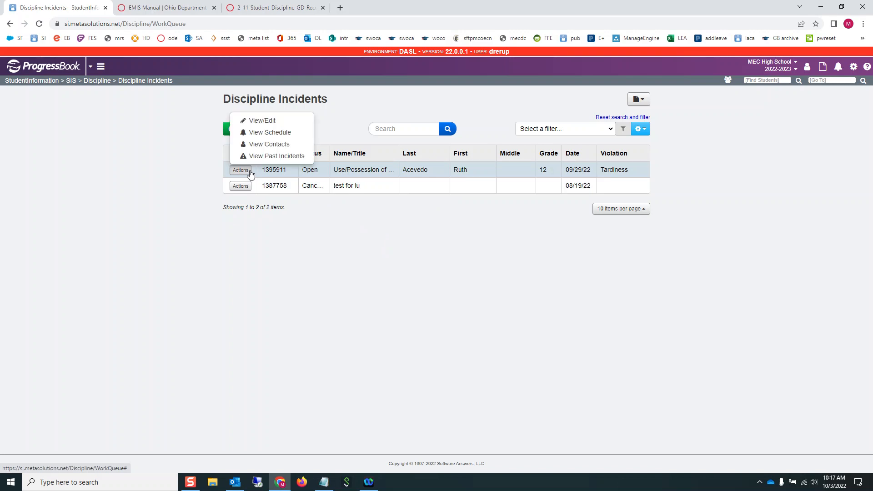
left_click(262, 121)
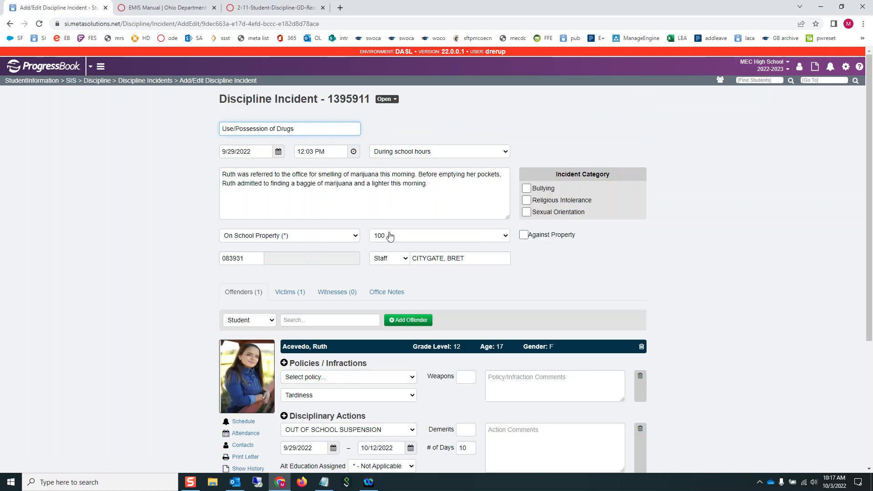
left_click(422, 238)
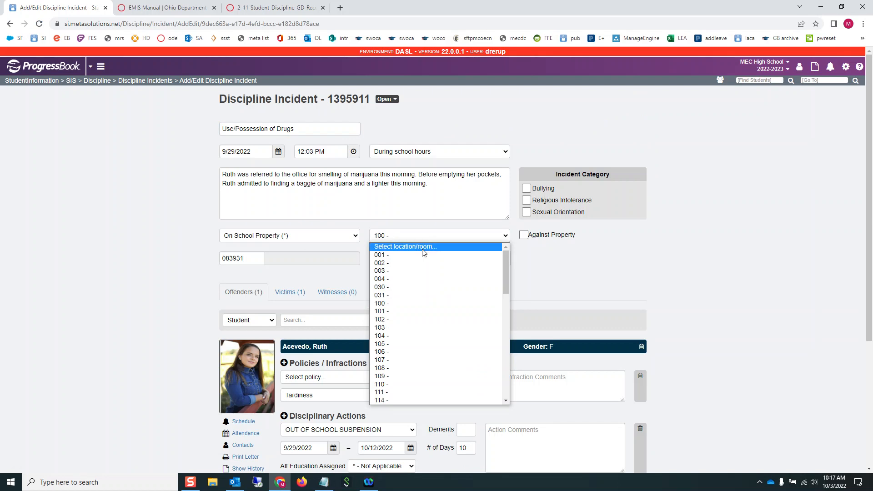
scroll(417, 363, "down", 10)
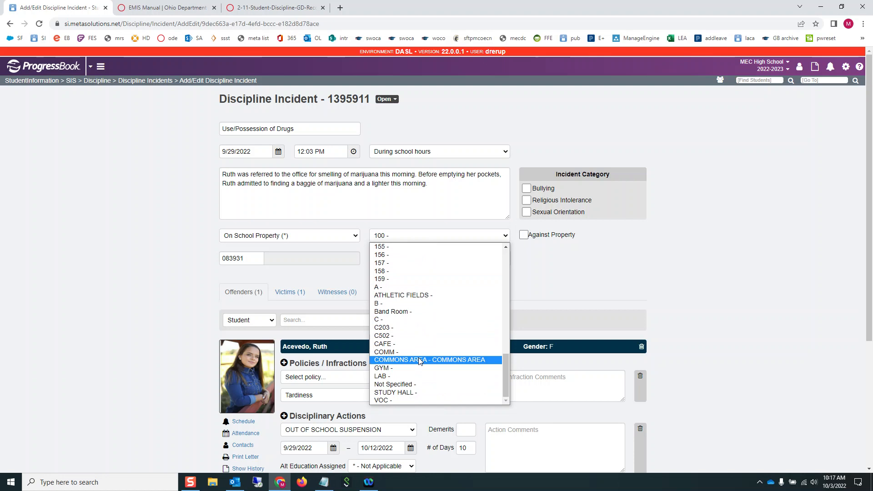
scroll(419, 361, "up", 3)
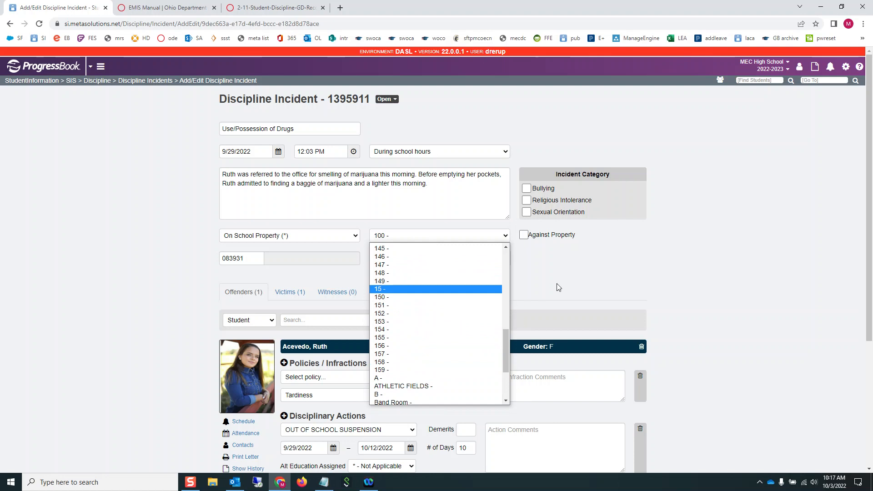
left_click(606, 269)
left_click(334, 237)
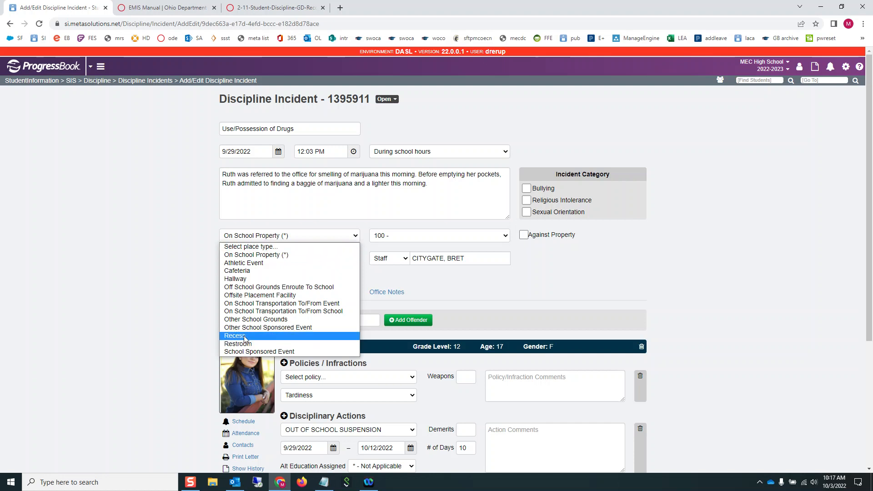
left_click(481, 237)
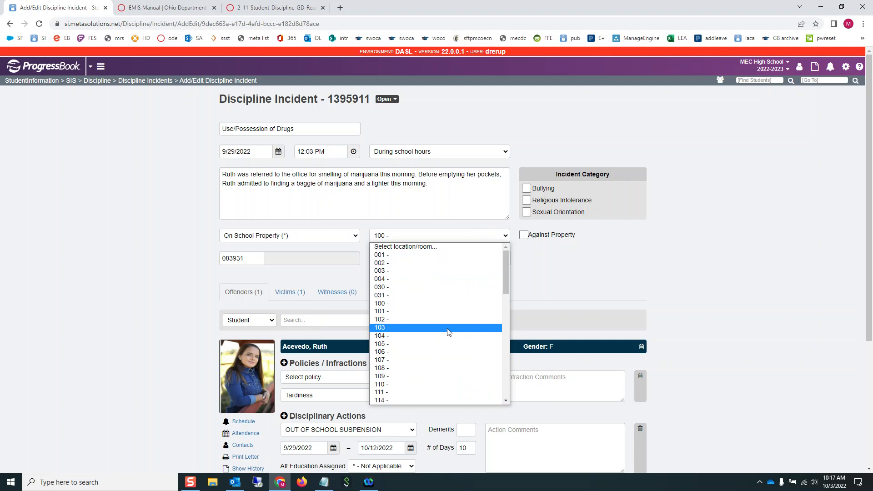
scroll(449, 332, "down", 8)
scroll(449, 333, "down", 3)
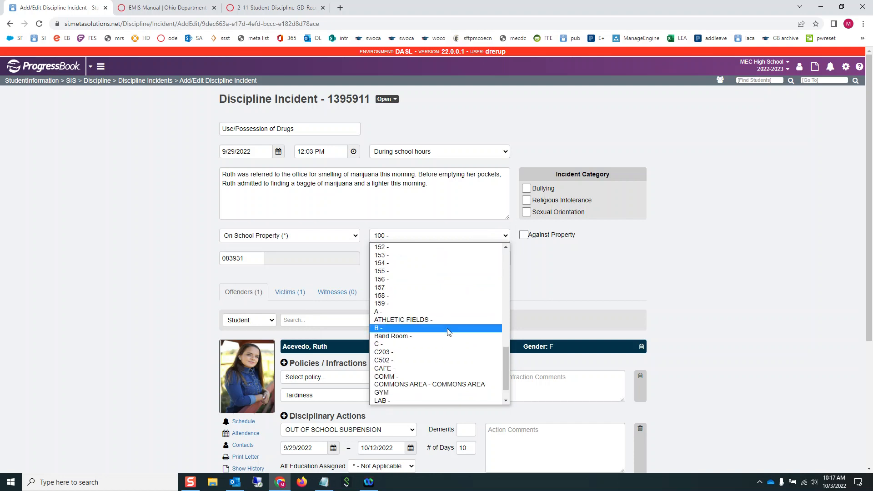
left_click(640, 278)
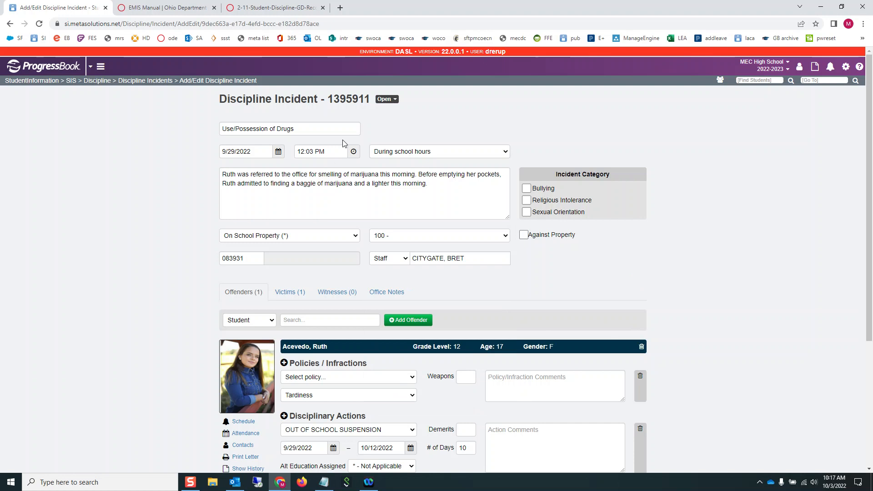
left_click(91, 68)
- In GradeBook, open School Features and view the Discipline settings for both MEC schools
left_click(410, 94)
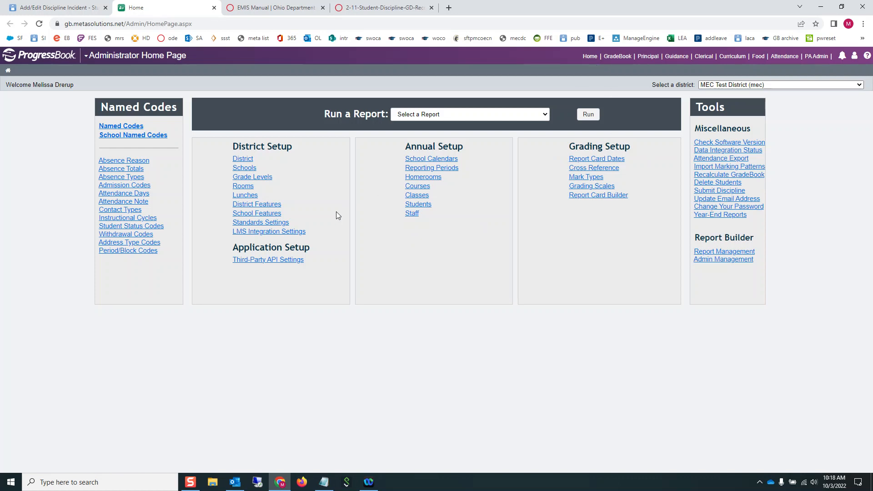
left_click(269, 214)
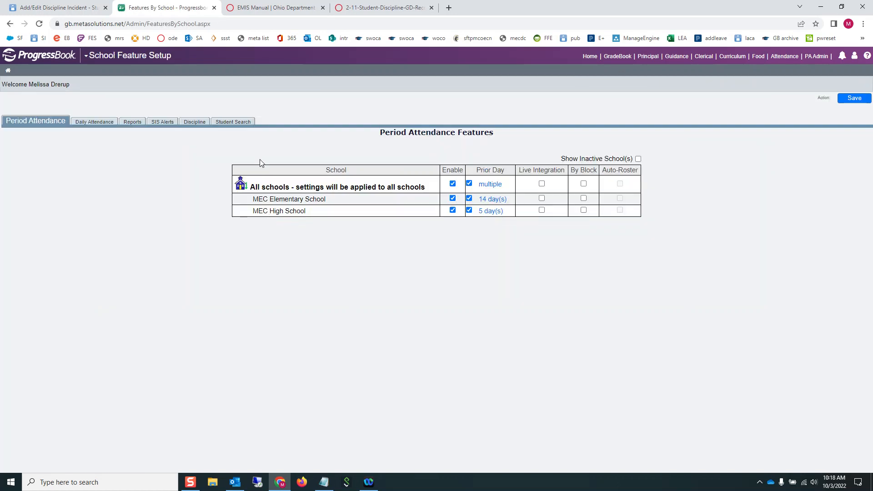
left_click(194, 122)
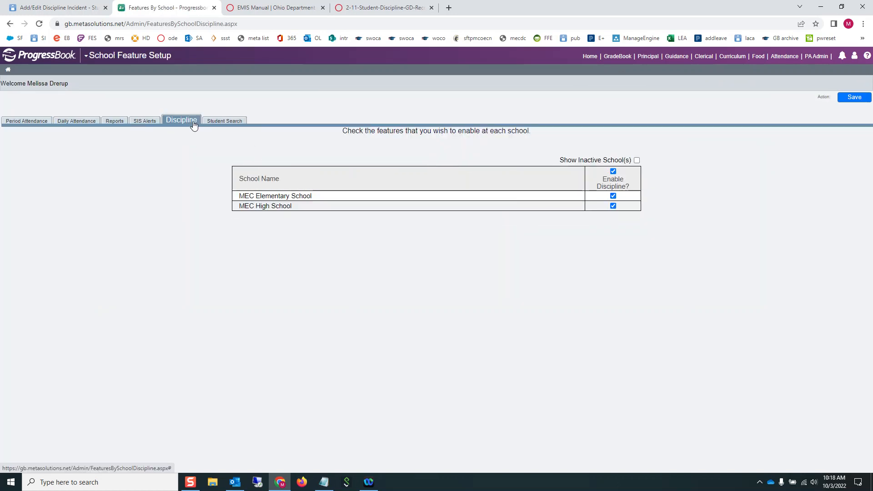
right_click(620, 213)
left_click(571, 272)
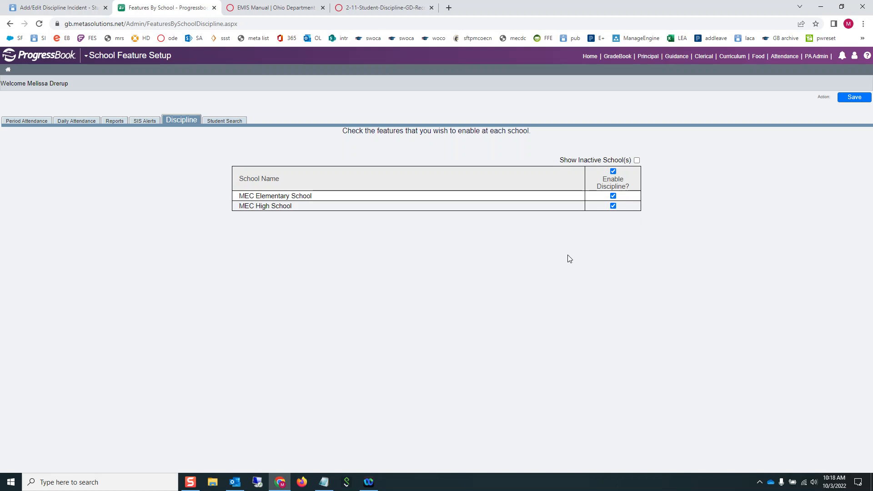